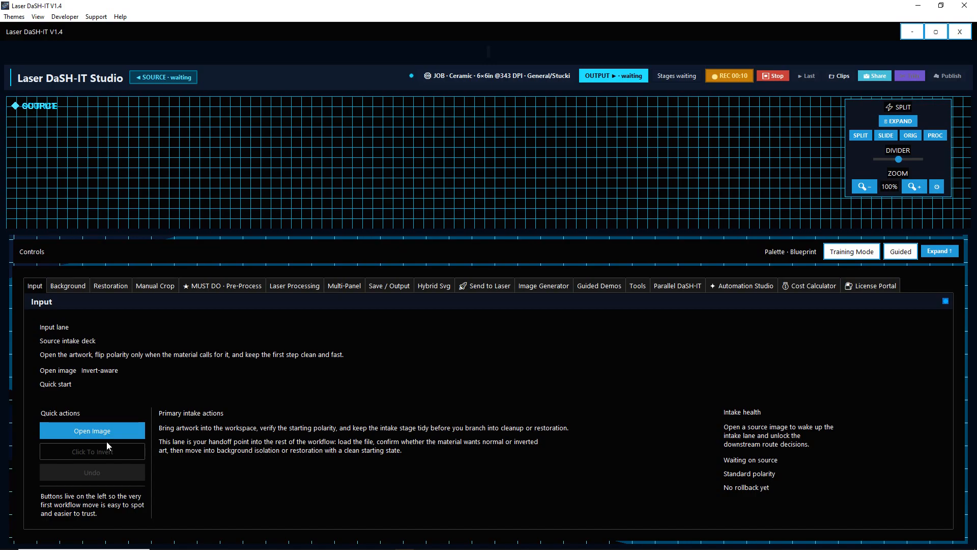
Step: Open the image IMG_5160 (1).JPG from the 3D Objects folder as the source artwork
left_click(107, 432)
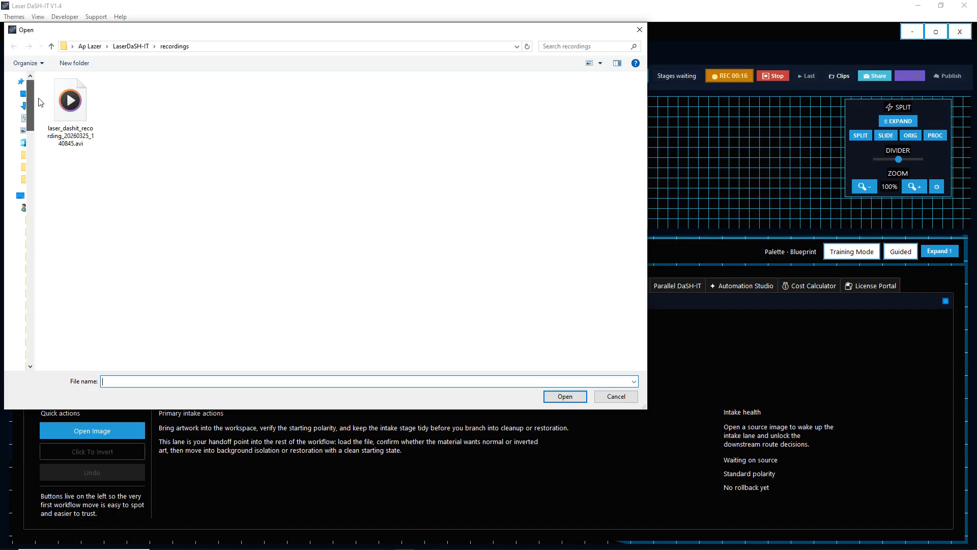
left_click(23, 145)
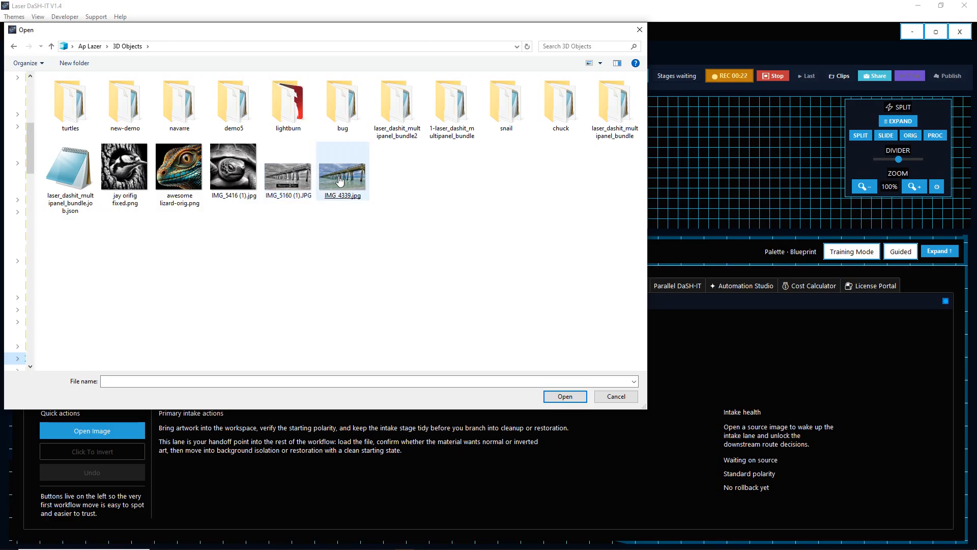
double_click(298, 181)
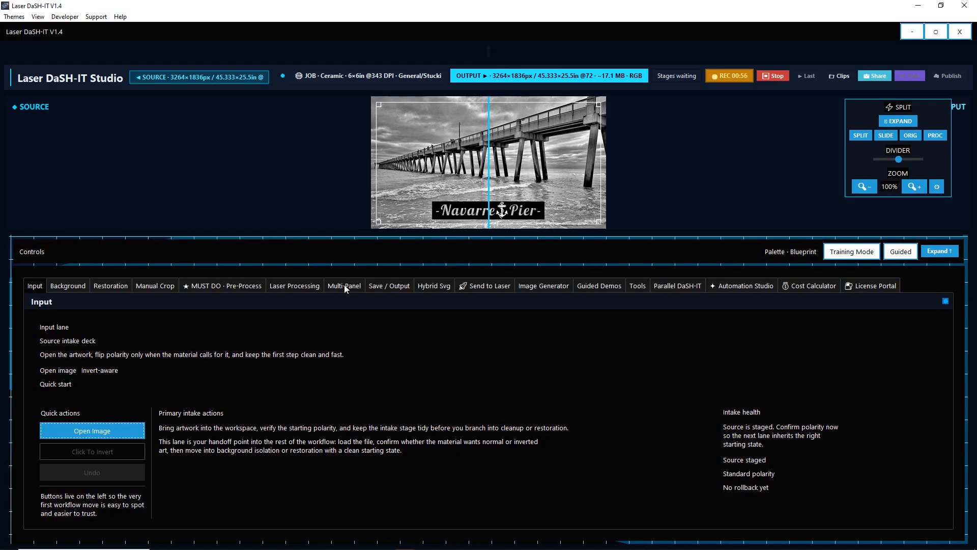
Step: In the laser processing Operator Setup, choose mm/s as the preferred speed unit and save the defaults
left_click(283, 286)
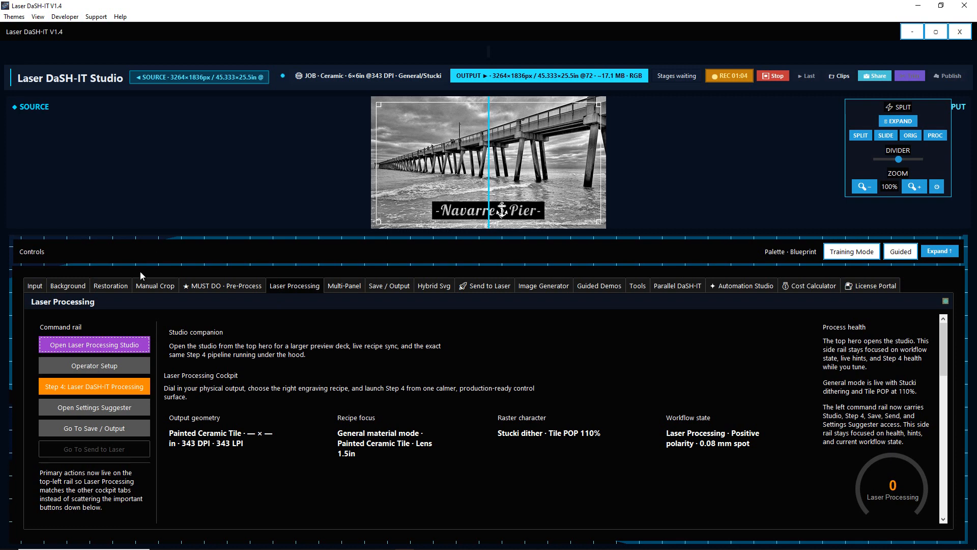
left_click(96, 366)
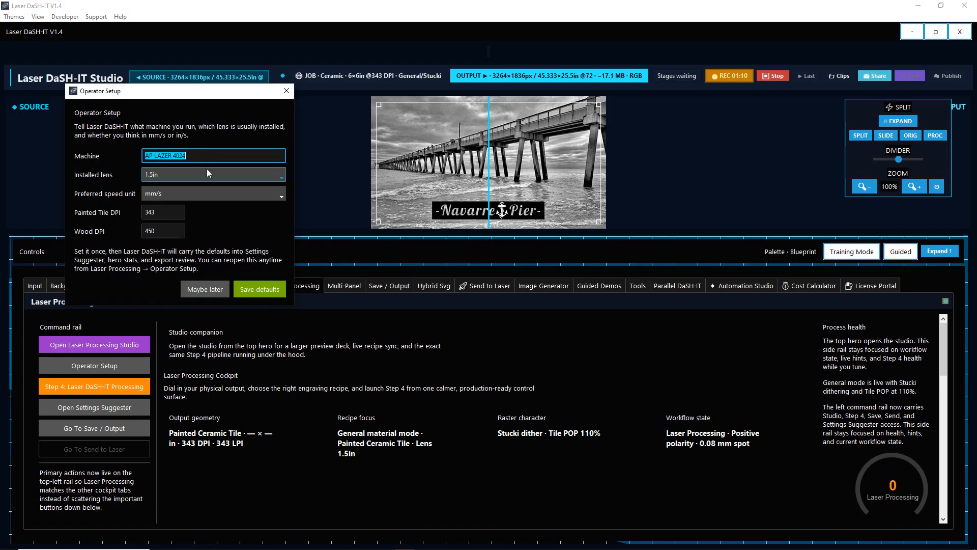
key("Tab")
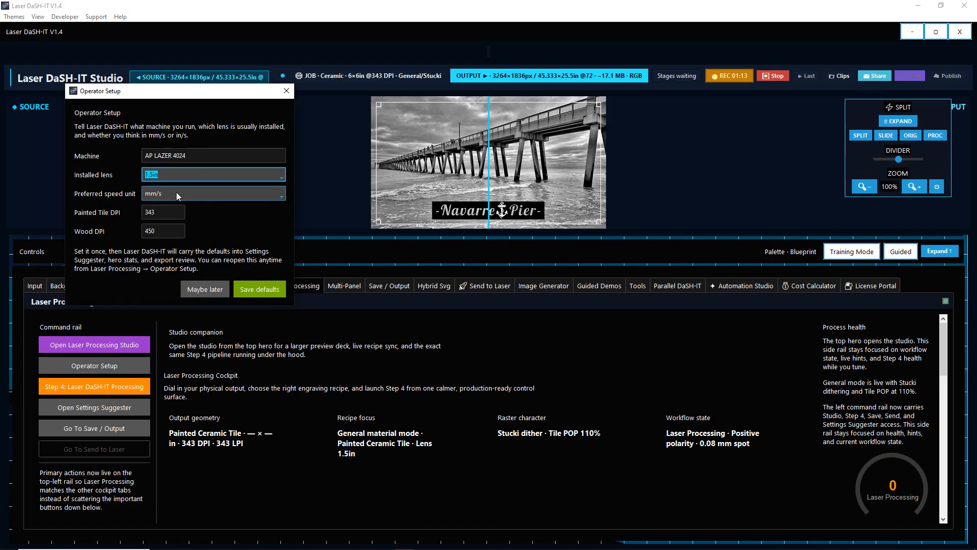
left_click(176, 192)
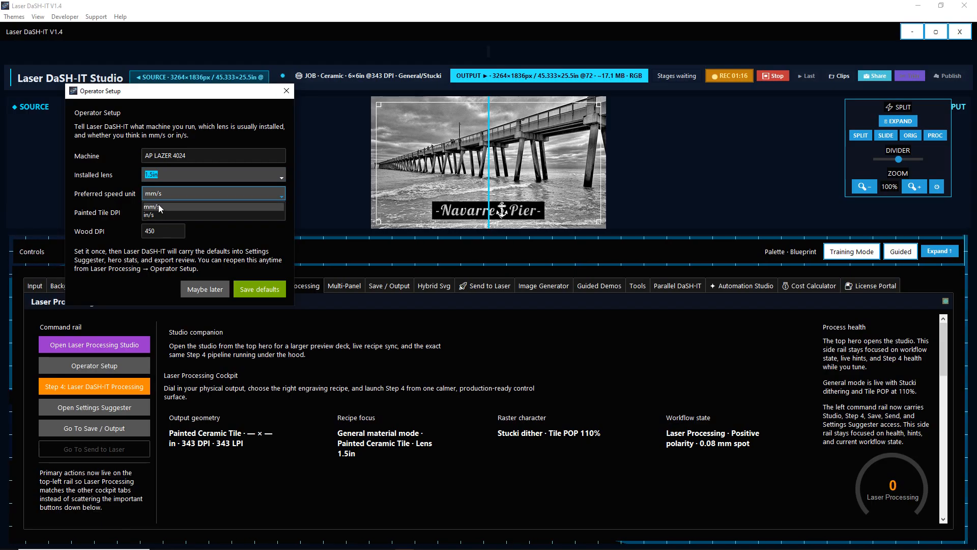
left_click(159, 206)
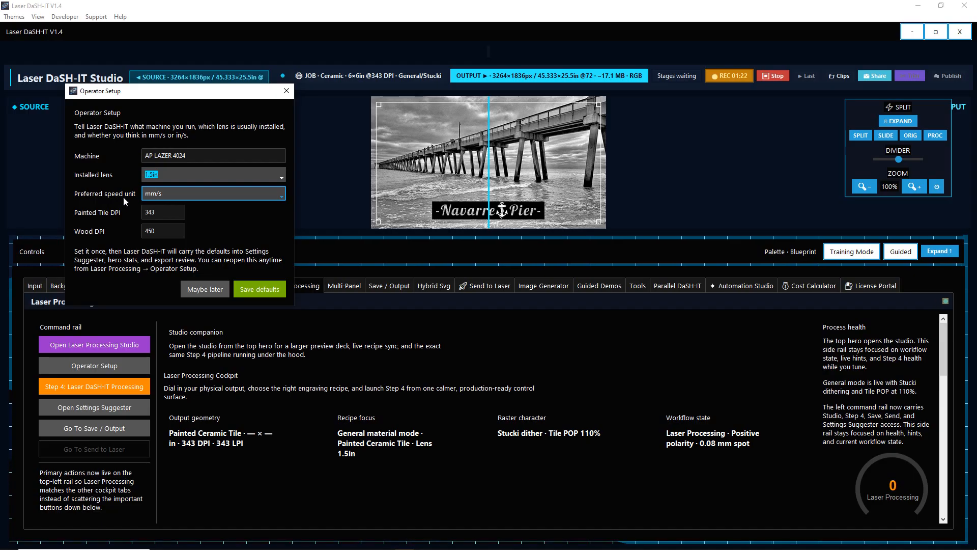
left_click(259, 288)
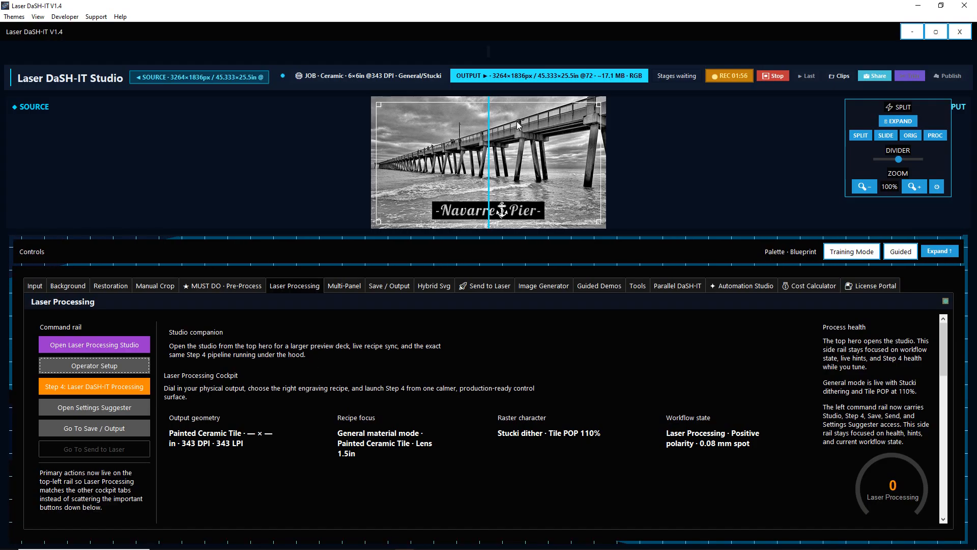
Step: Launch the Multi-Panel Studio and set the tile width and height to 6 in each
left_click(339, 285)
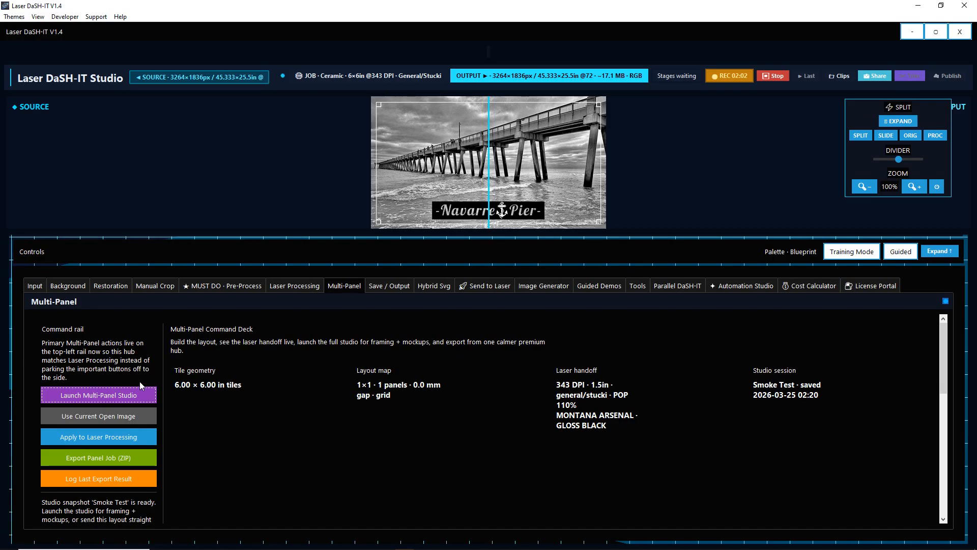
left_click(111, 395)
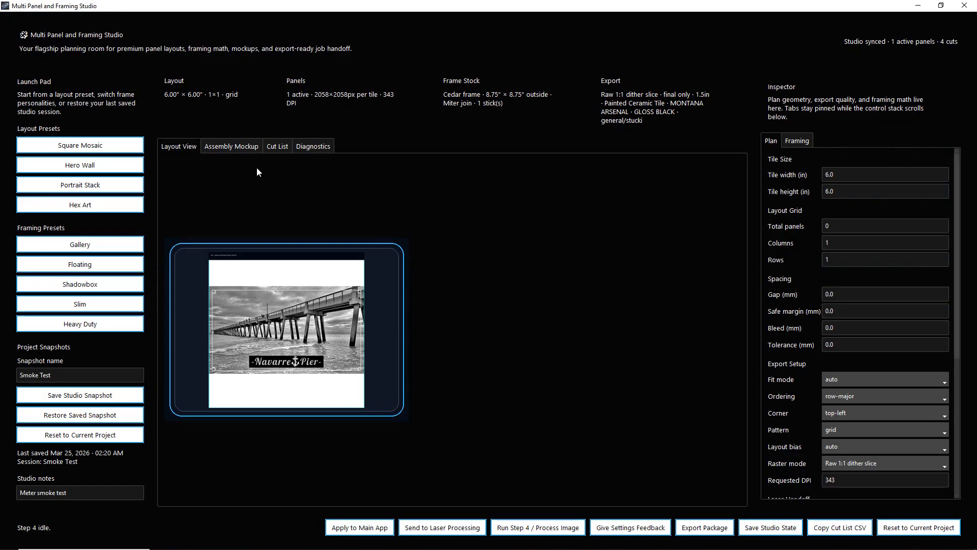
left_click(843, 175)
triple_click(848, 175)
type("6")
key("Tab")
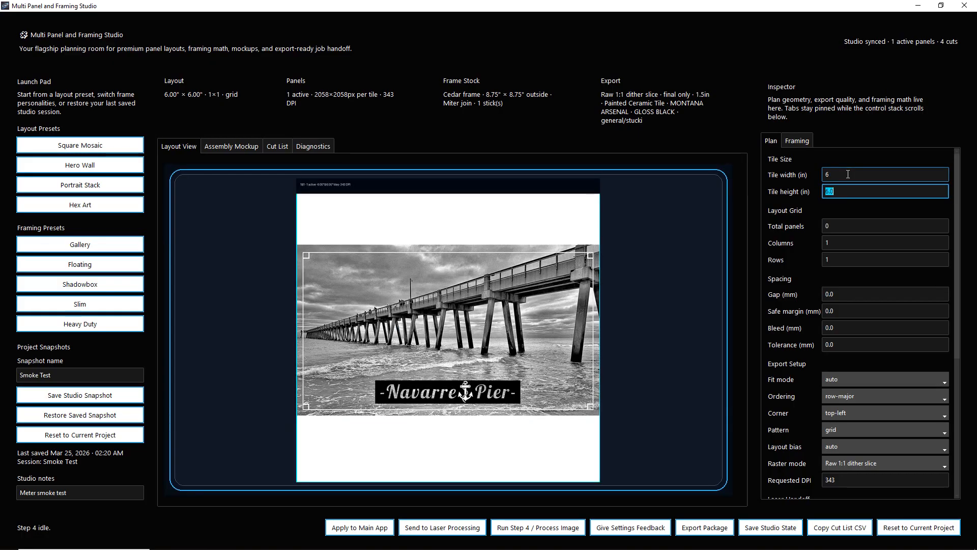
type("6")
key("Tab")
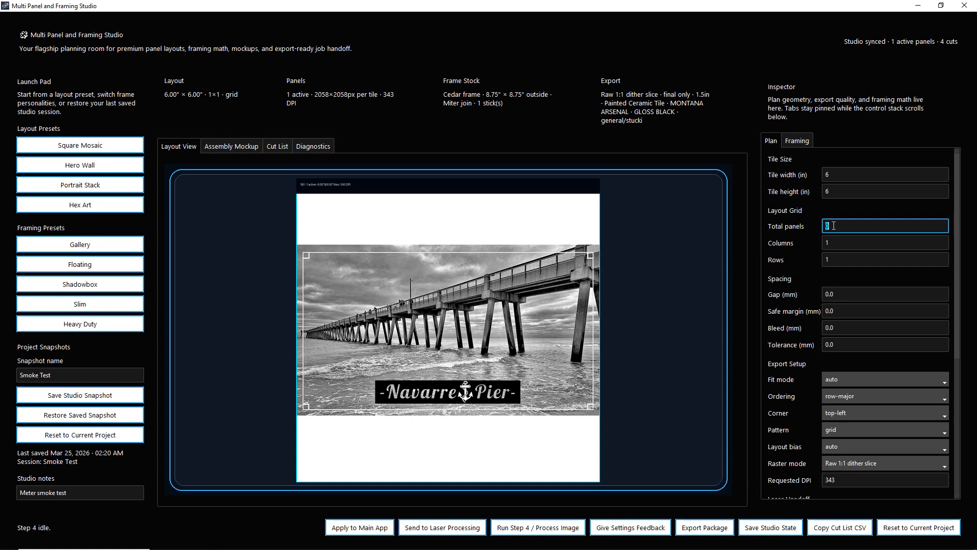
Step: Configure the panel layout with 8 total panels, fill fit mode and a 1 mm gap
type("8")
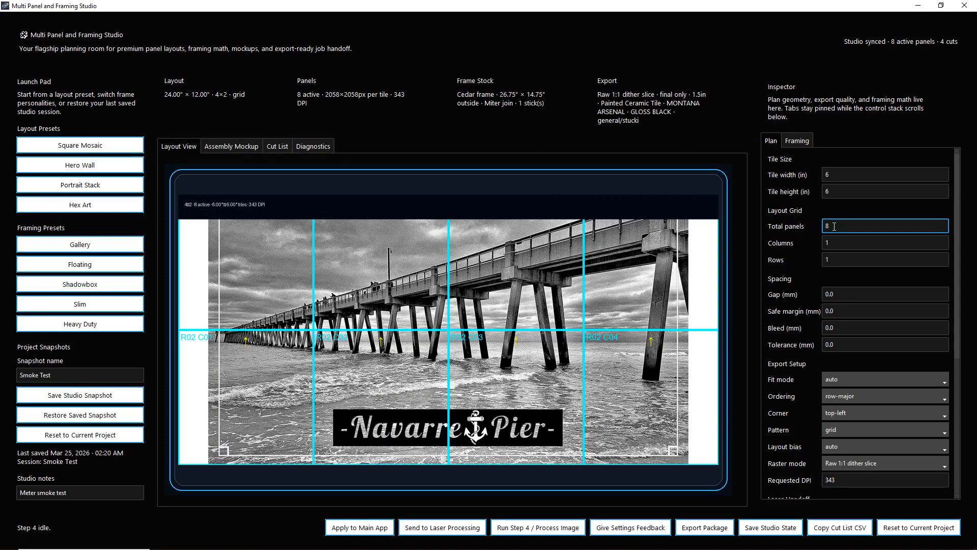
left_click(865, 380)
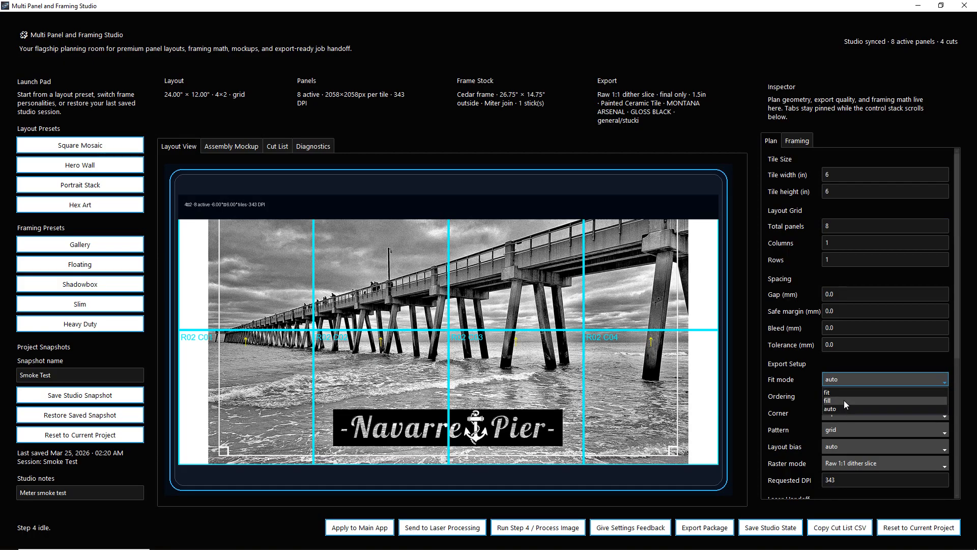
left_click(844, 400)
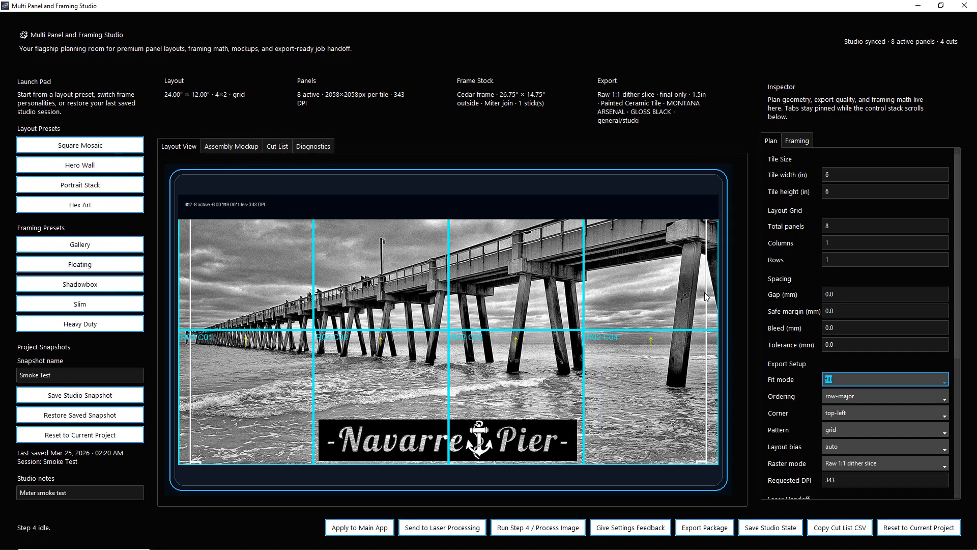
left_click(850, 294)
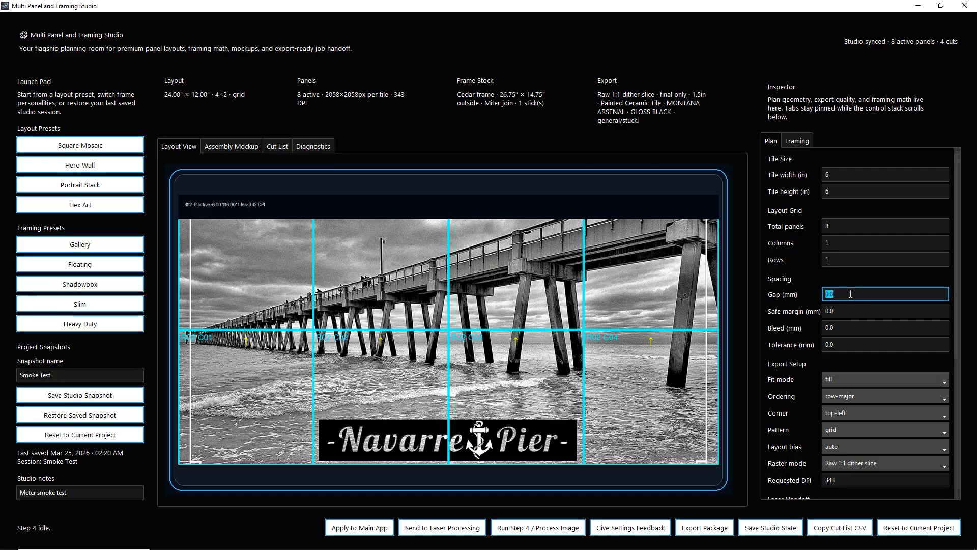
type("1")
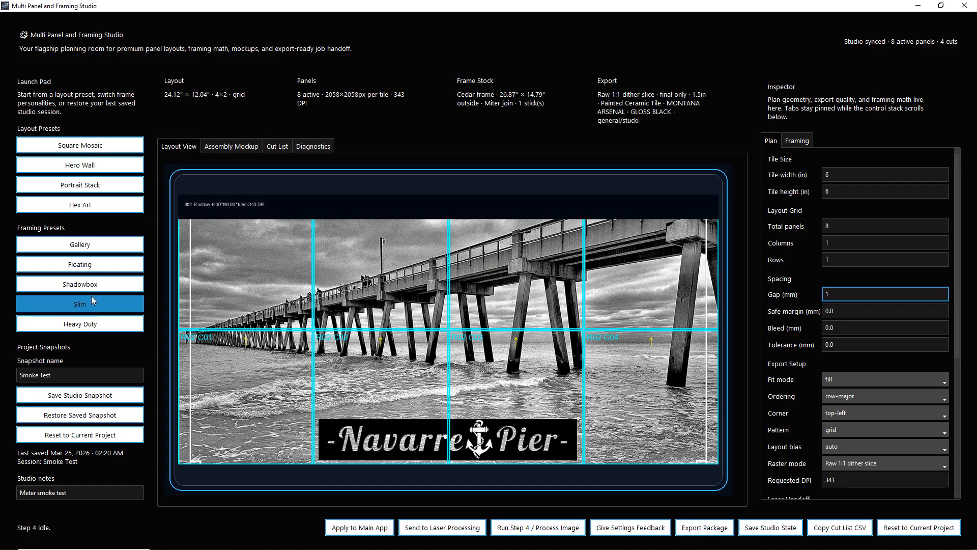
Step: Apply the Slim framing preset and show the framed piece in the assembly mockup
left_click(81, 305)
left_click(82, 307)
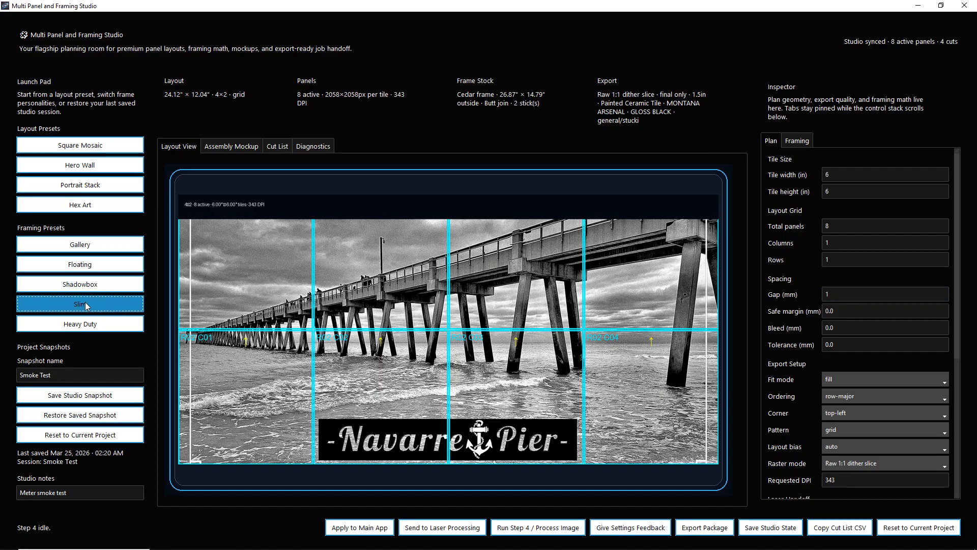
left_click(234, 148)
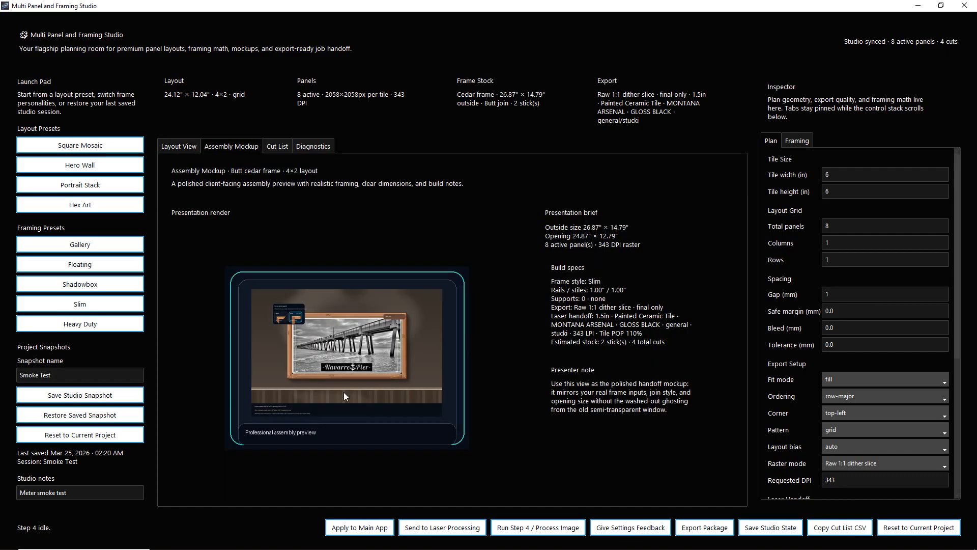
left_click(105, 302)
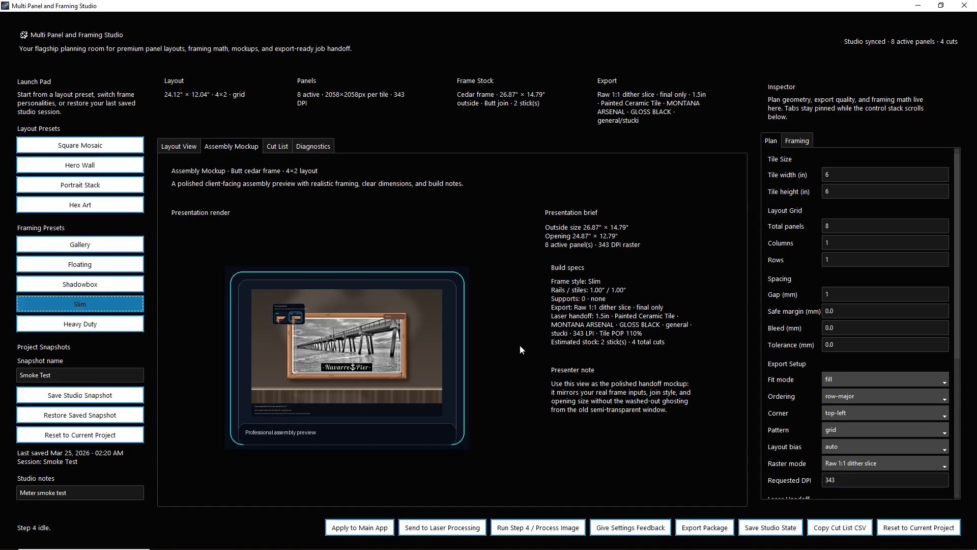
left_click(322, 358)
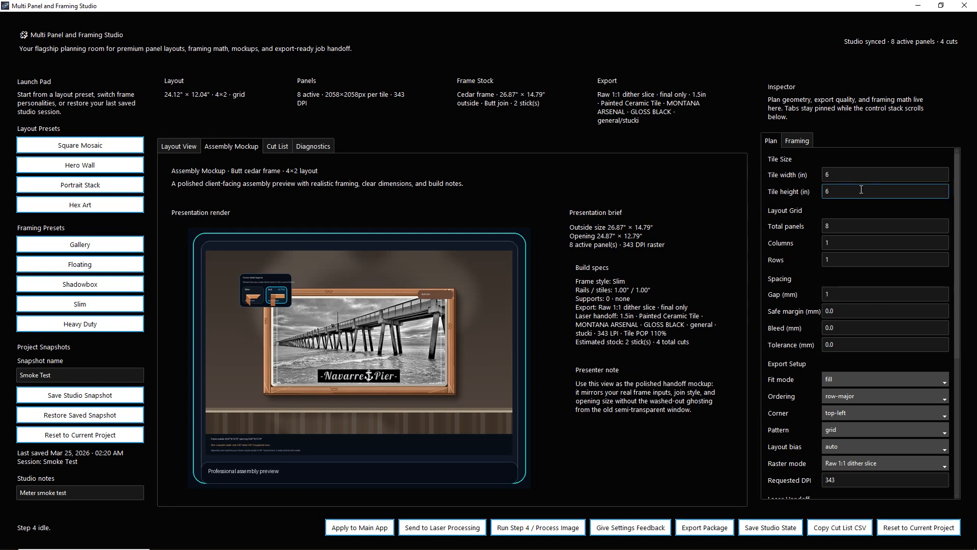
Step: Set the frame's join style to miter in the framing planner
left_click(796, 141)
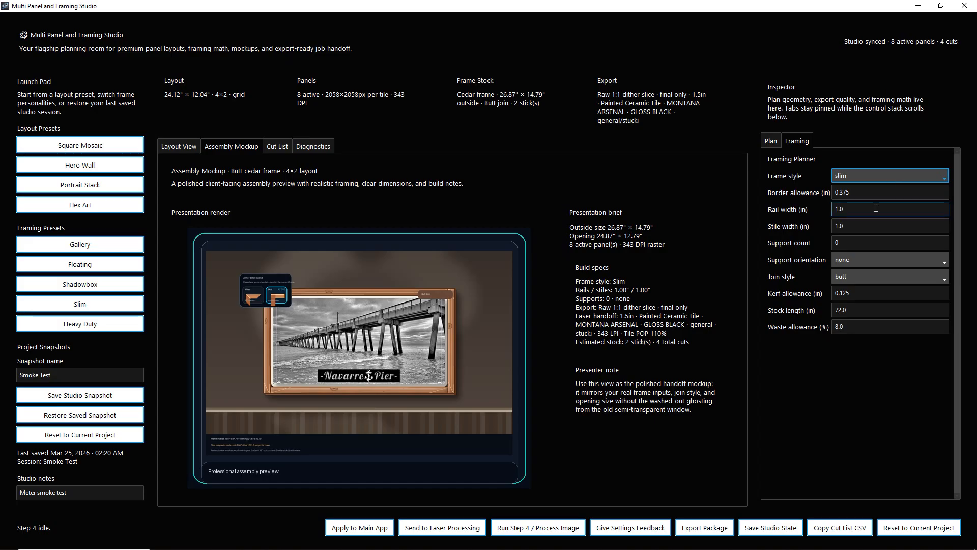
left_click(866, 284)
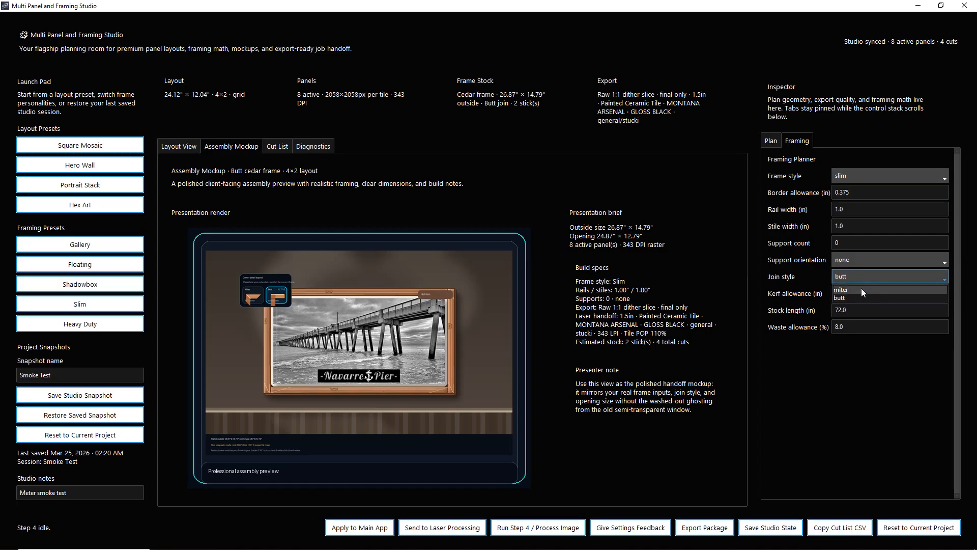
left_click(861, 288)
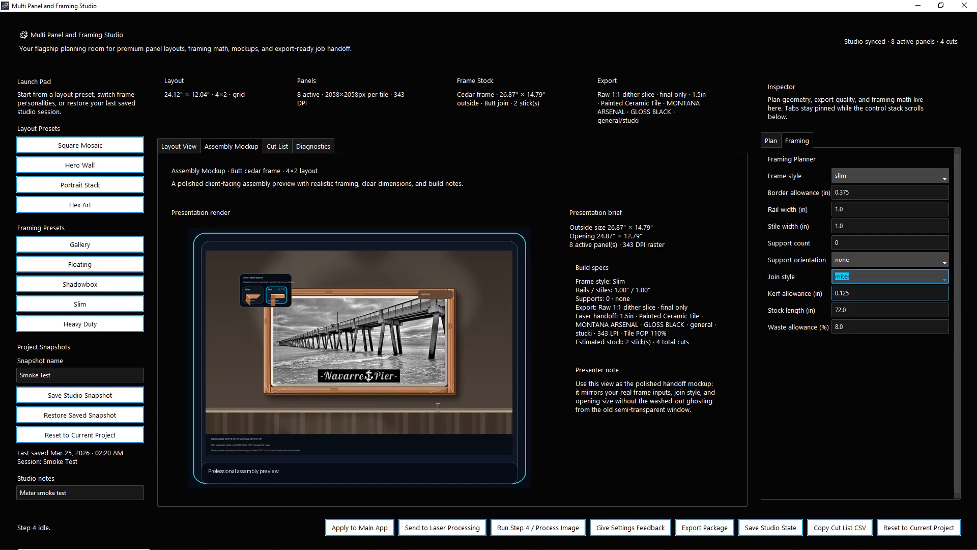
Step: Set the frame's stock length to 96 in and the waste allowance to 1%
left_click(882, 309)
triple_click(882, 309)
type("9")
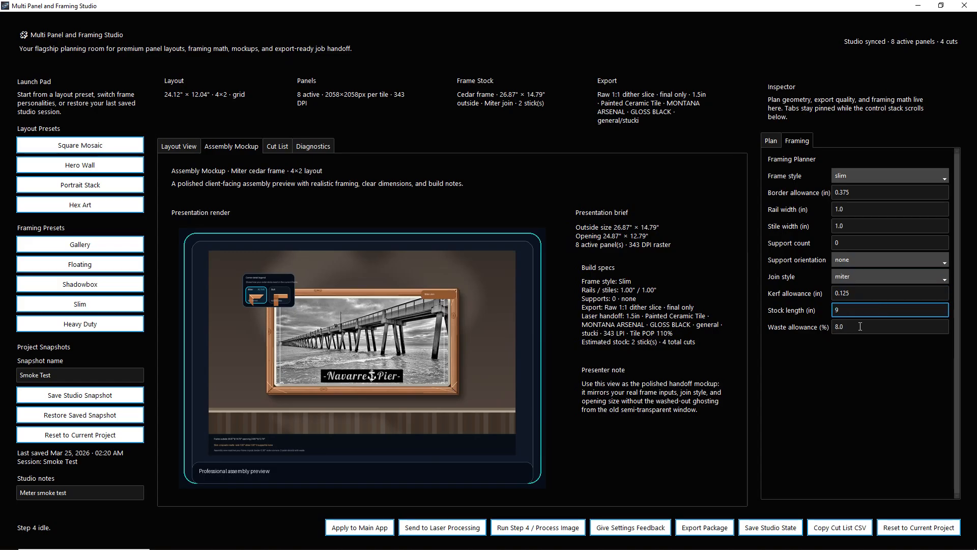
type("6")
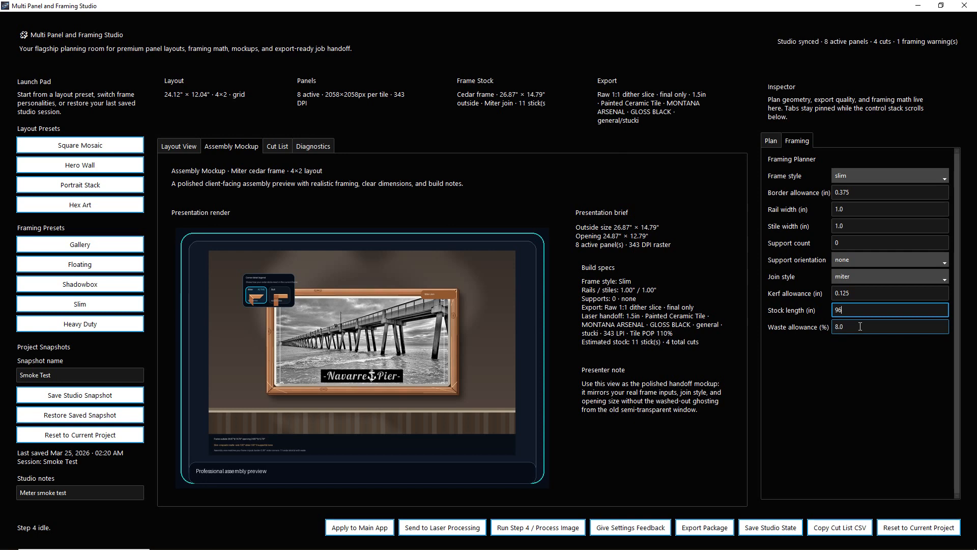
key("Tab")
type("1")
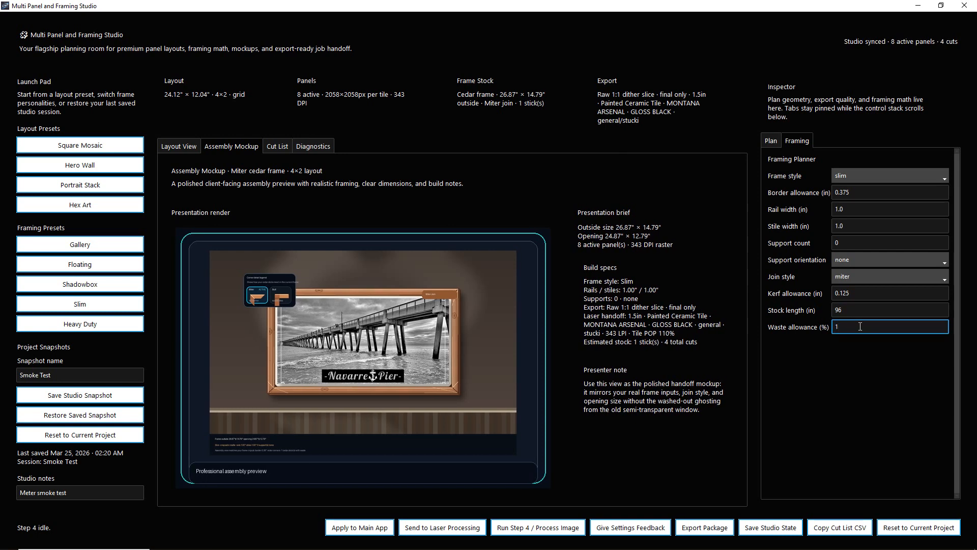
left_click(847, 358)
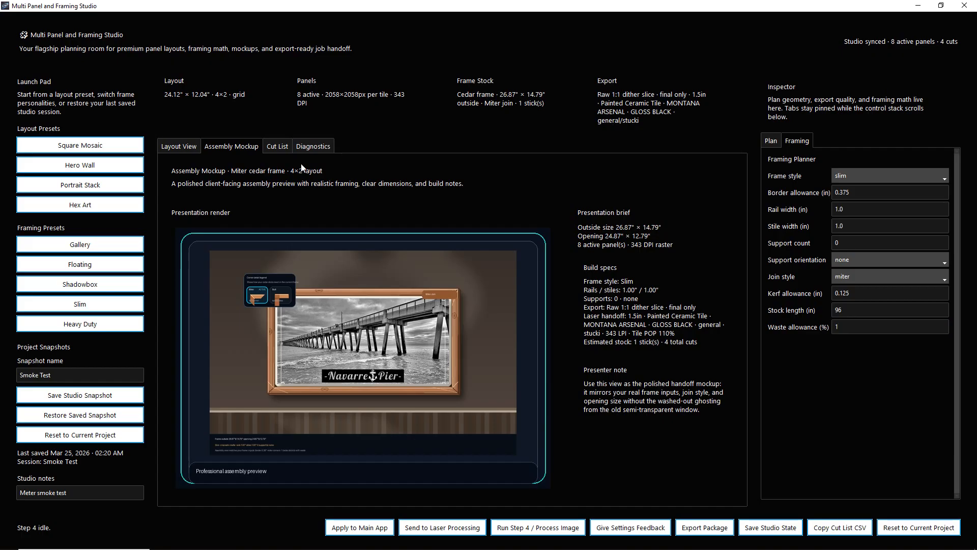
Step: Review the frame's cut list, assembly mockup and join style options, and return to the layout view
left_click(276, 147)
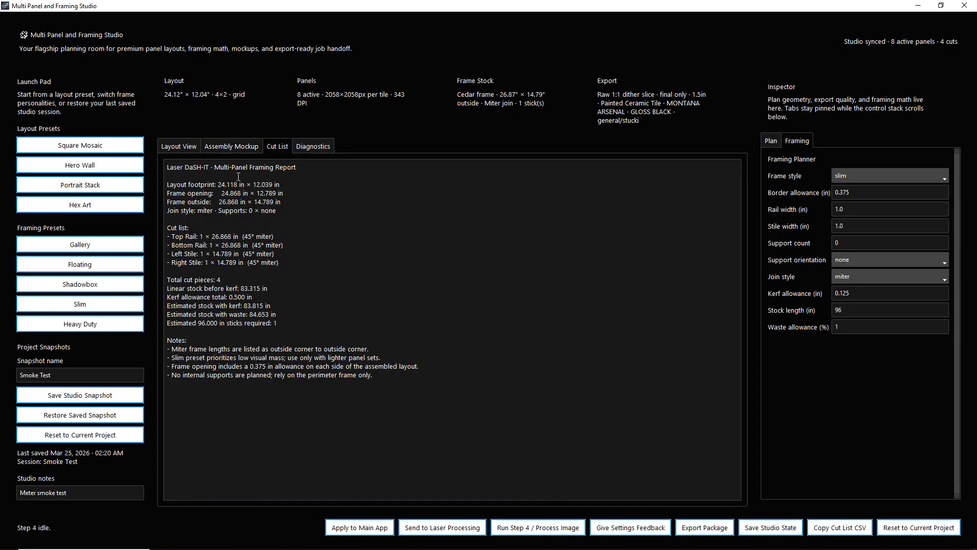
key("ctrl+shift+Tab")
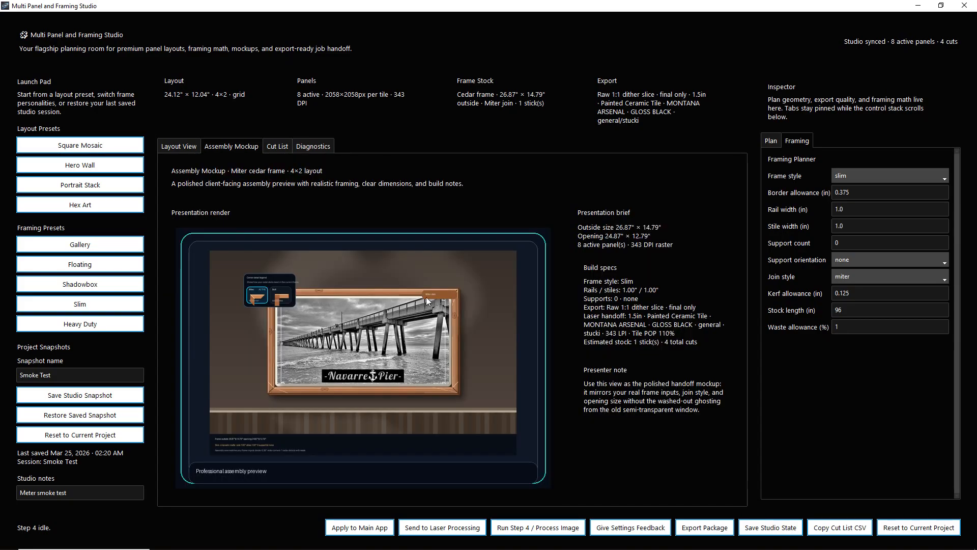
left_click(278, 149)
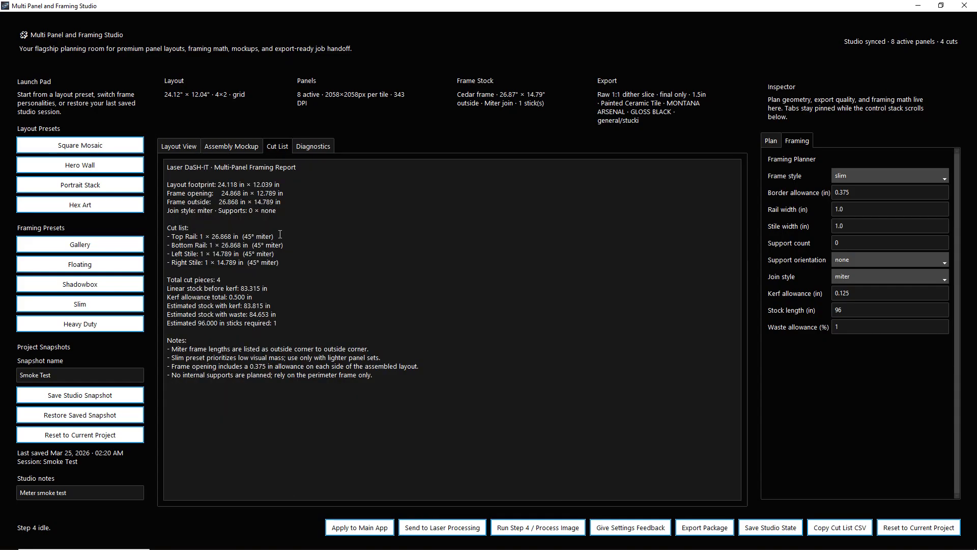
left_click_drag(280, 235, 180, 244)
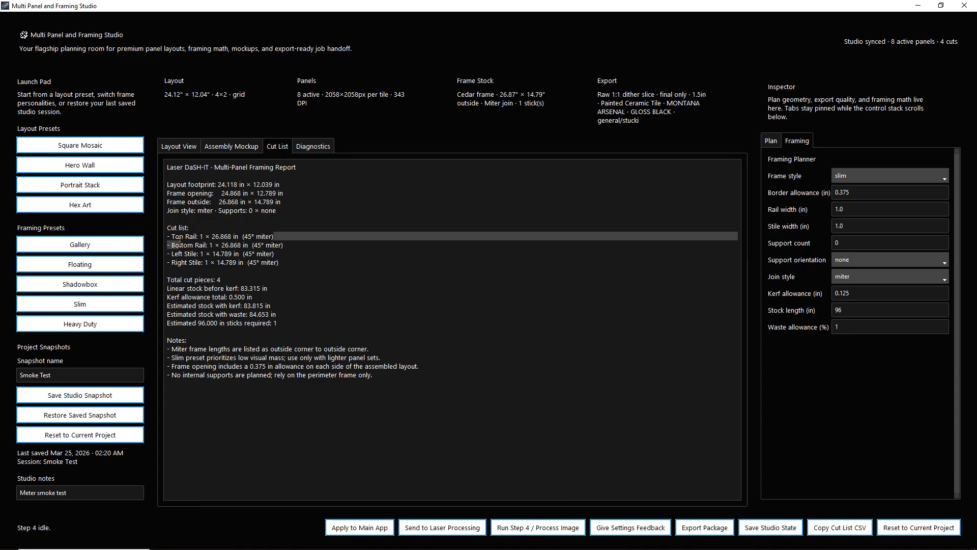
left_click(888, 279)
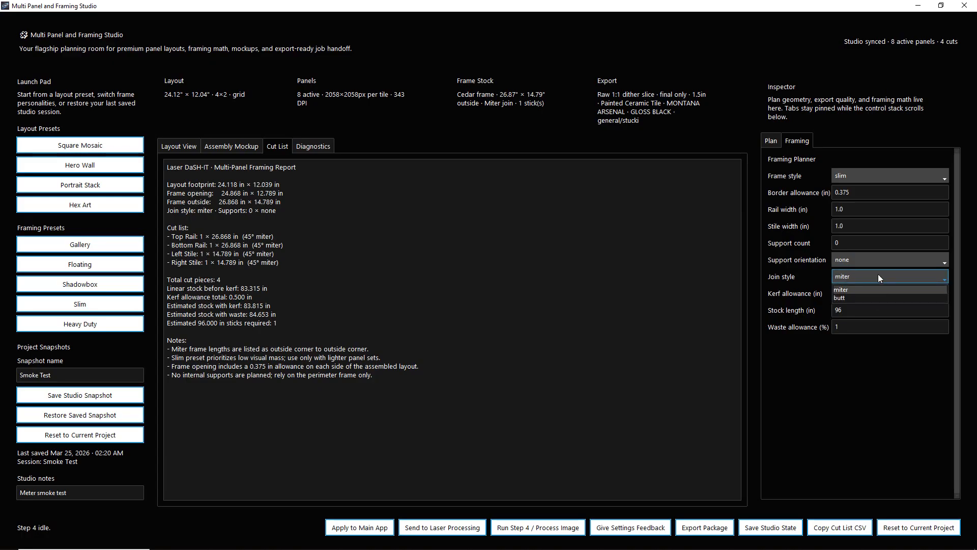
left_click(879, 275)
left_click(179, 146)
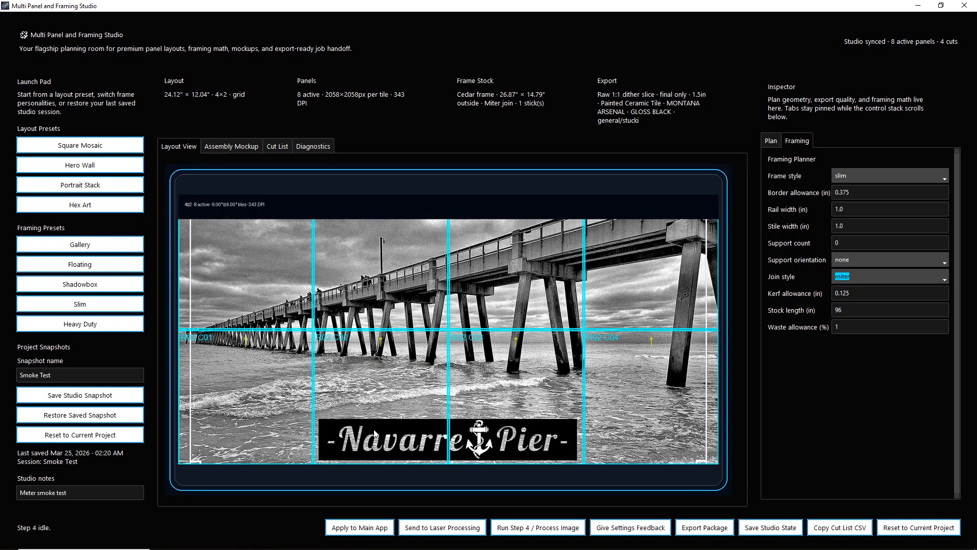
Step: Apply the studio settings to the main app and choose Painted Ceramic Tile as the laser handoff material
left_click(352, 529)
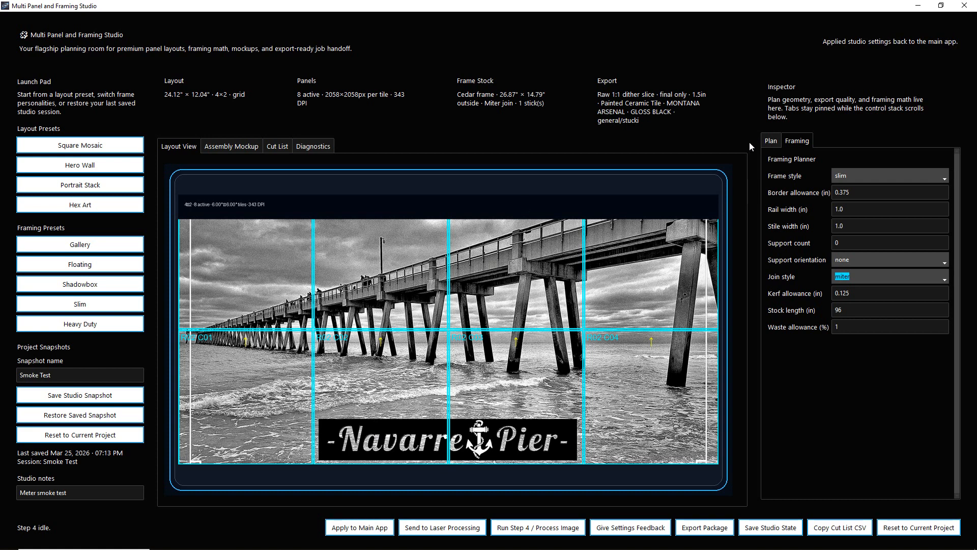
left_click(771, 141)
scroll(786, 246, "down", 3)
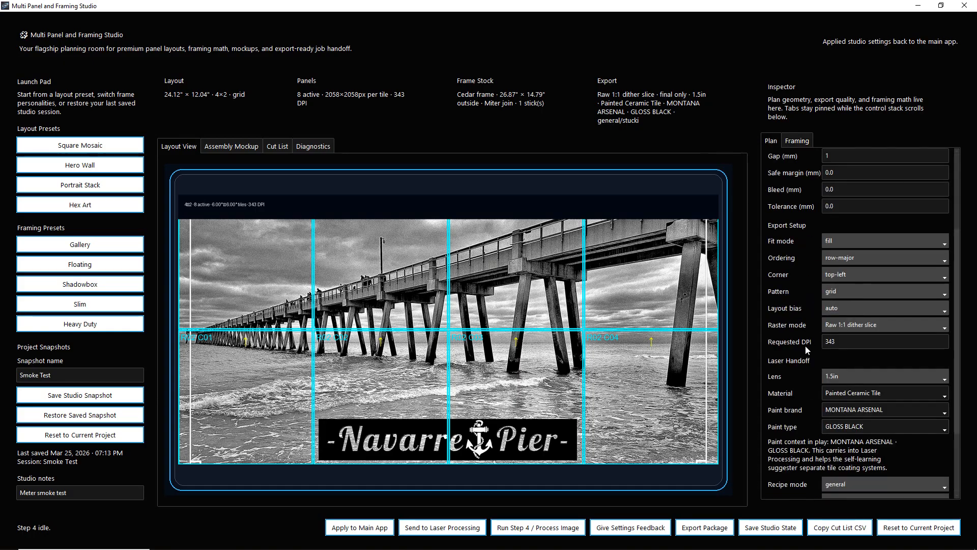
double_click(874, 345)
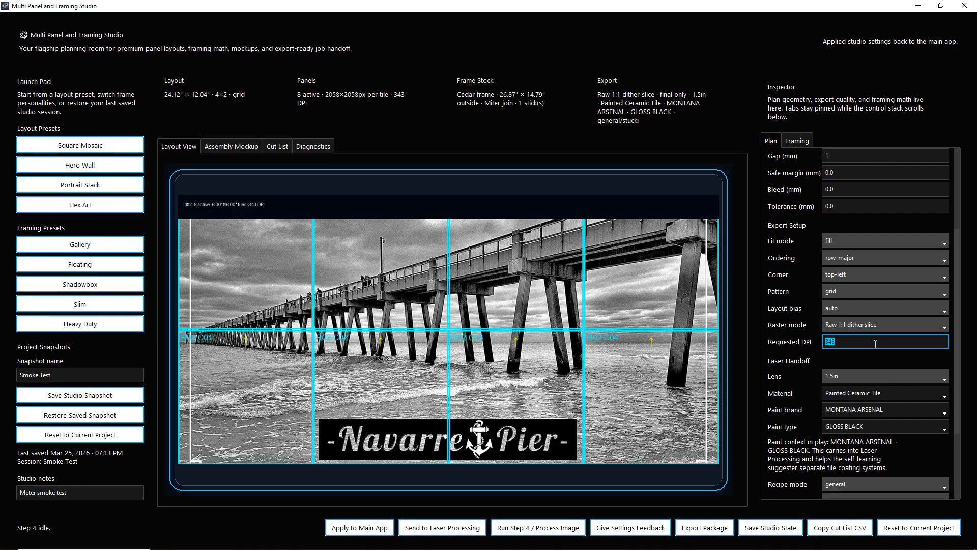
left_click(901, 393)
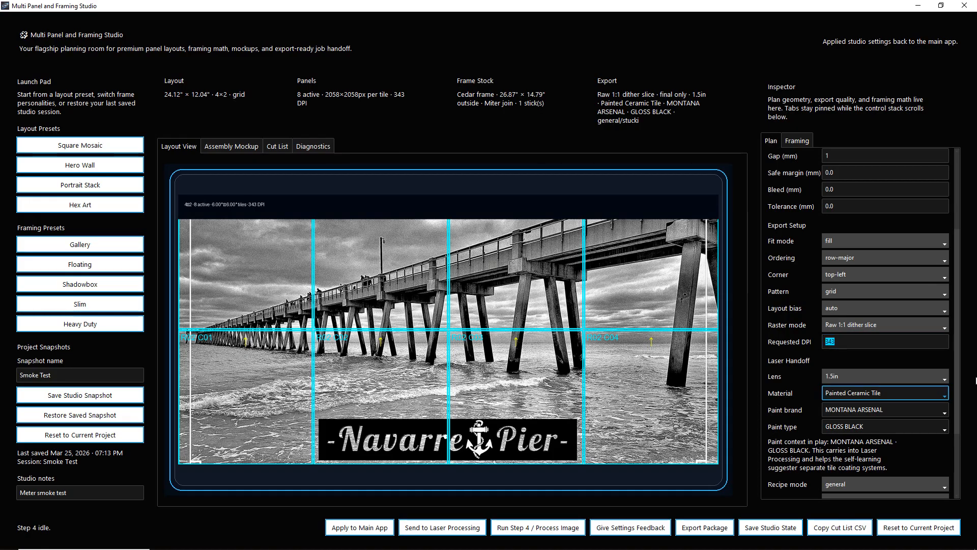
left_click(945, 395)
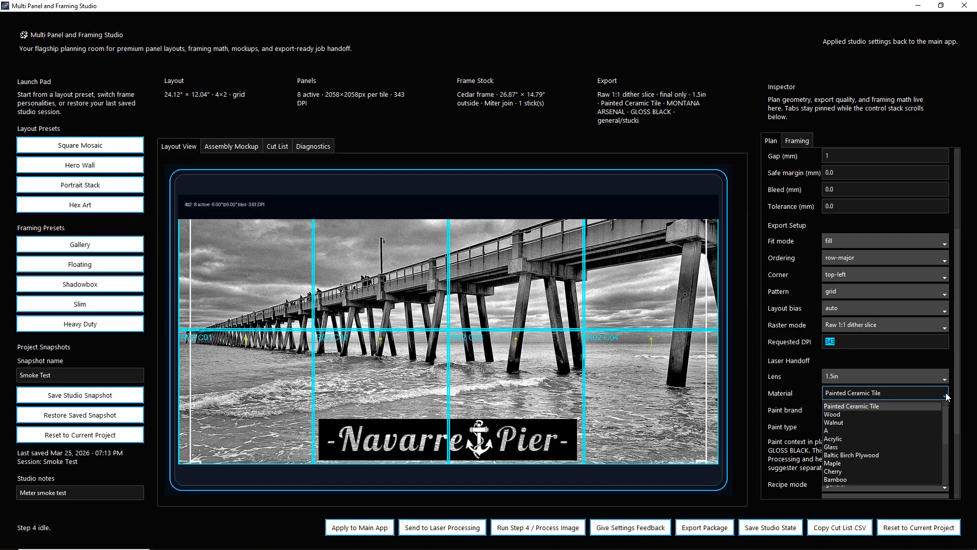
left_click(895, 405)
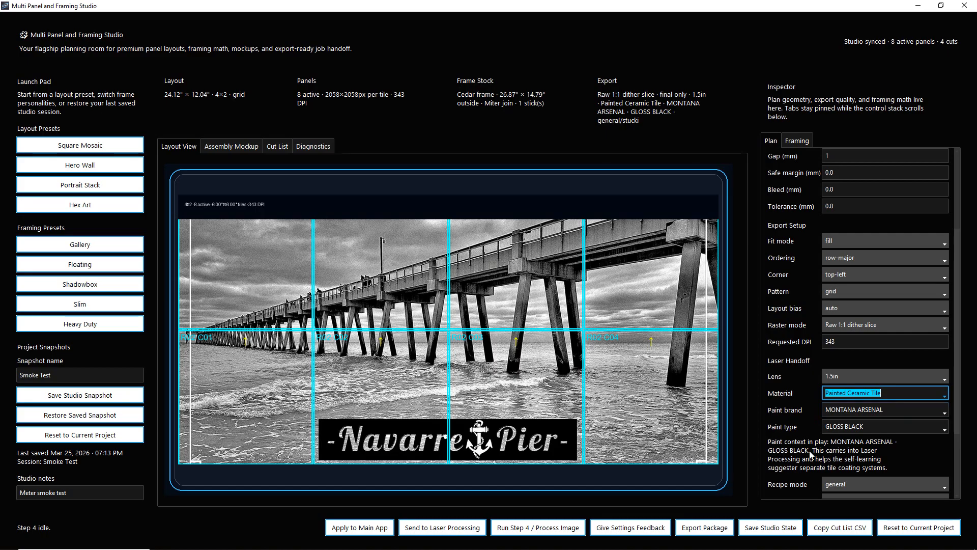
Step: Set the laser handoff's recipe mode to general and its general dither to stucki
scroll(809, 450, "down", 2)
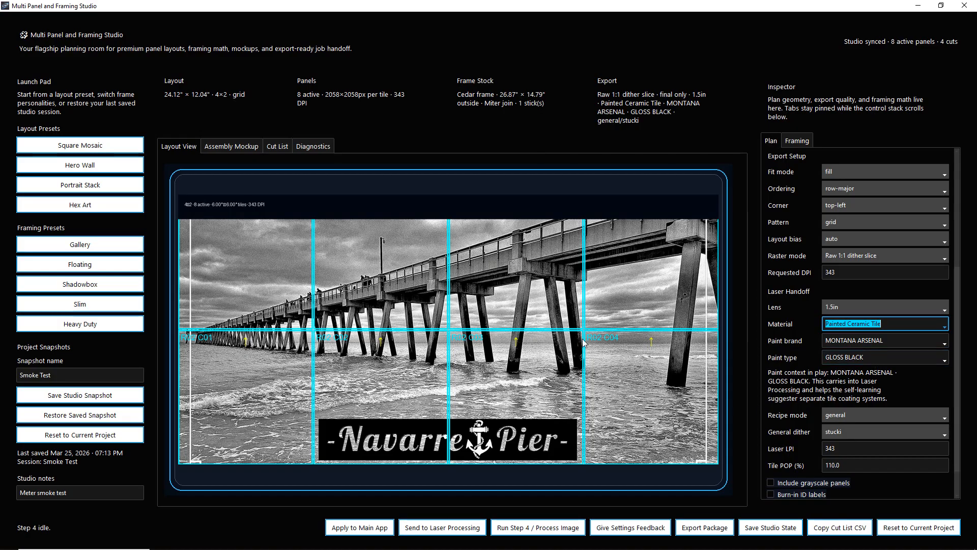
left_click(860, 415)
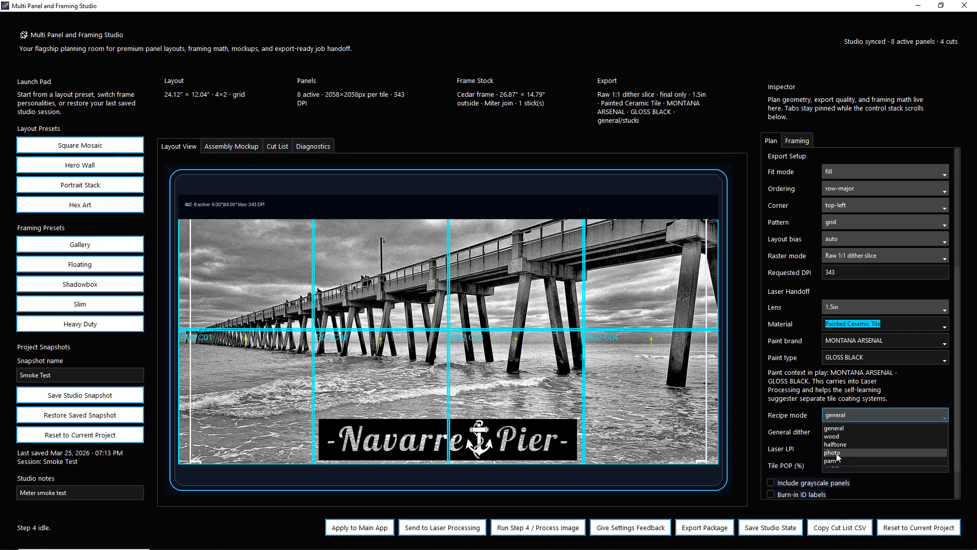
left_click(842, 428)
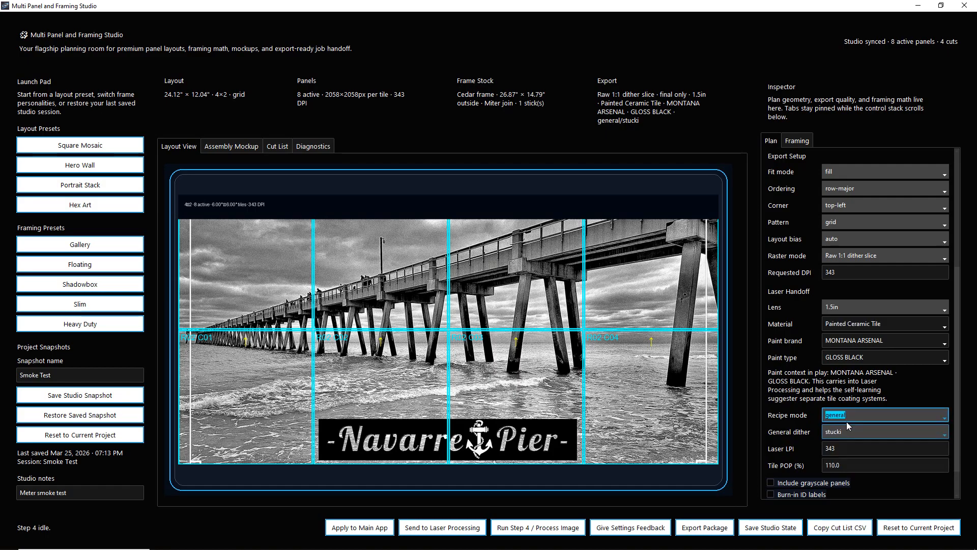
left_click(854, 432)
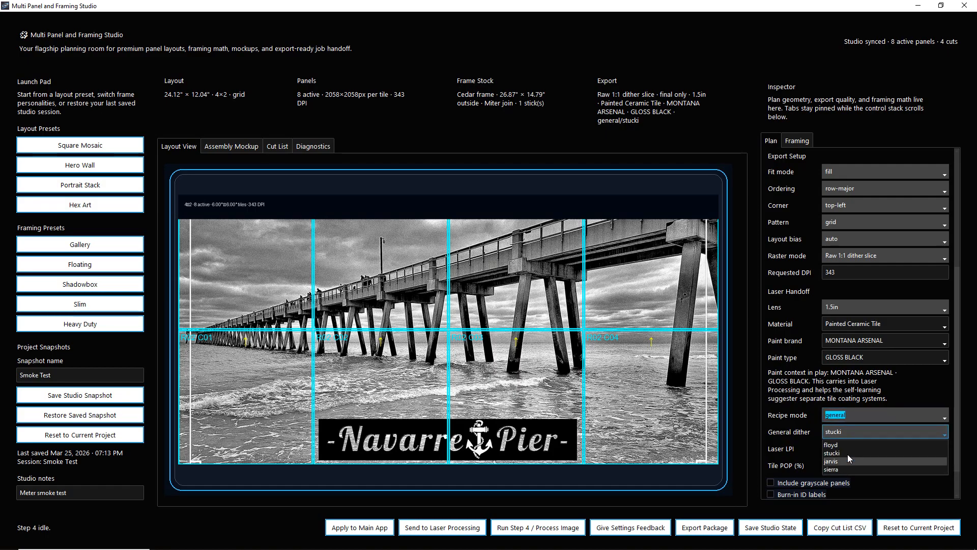
left_click(847, 453)
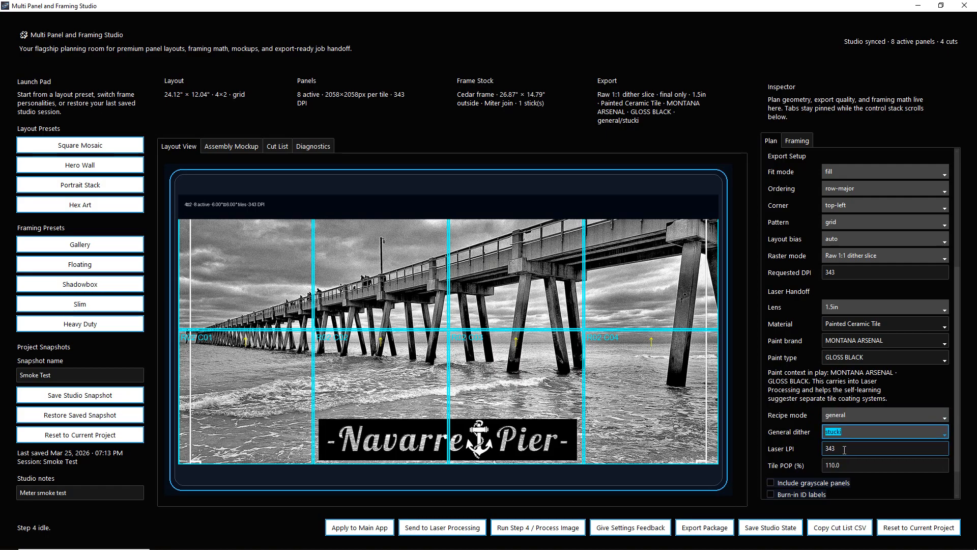
key("Tab")
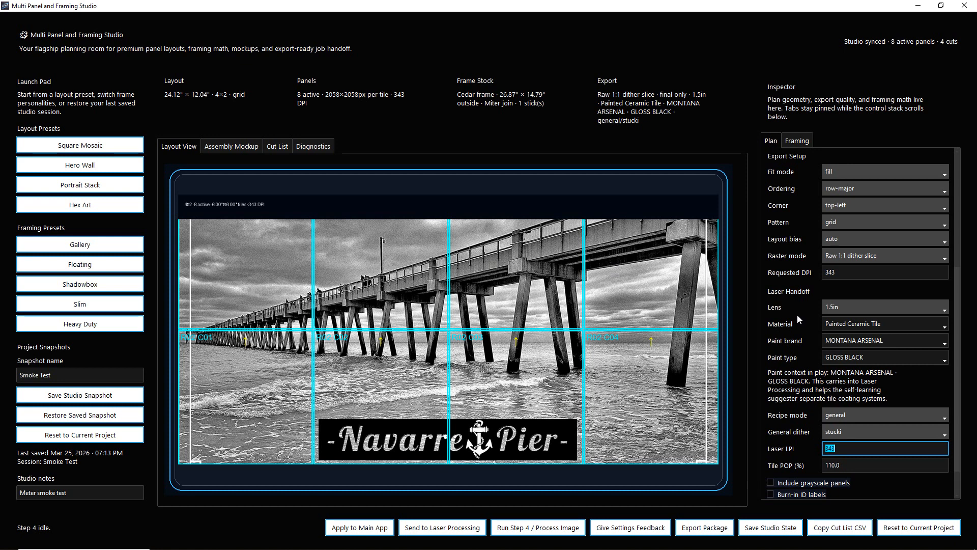
Step: Apply the updated studio settings to the main app and send the plan to Laser Processing
scroll(798, 316, "down", 1)
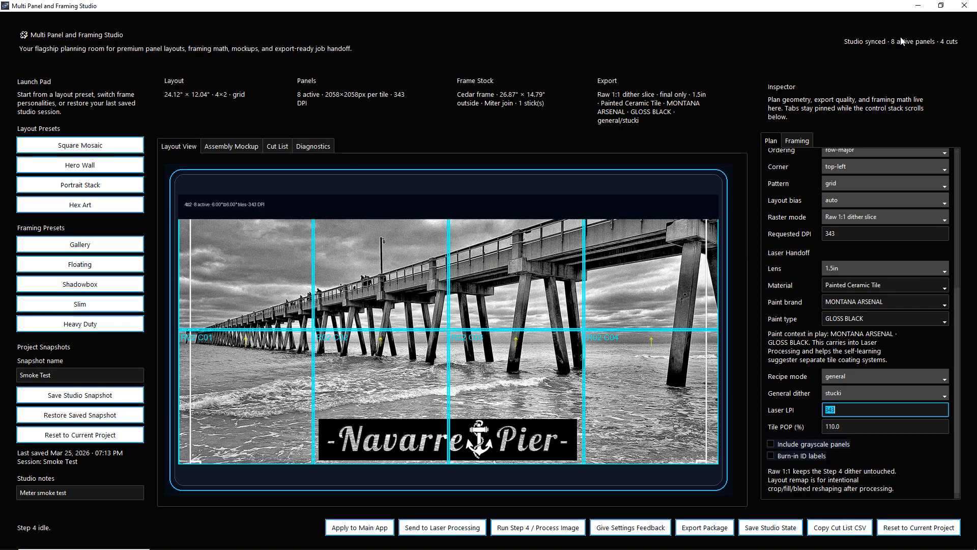
left_click(350, 529)
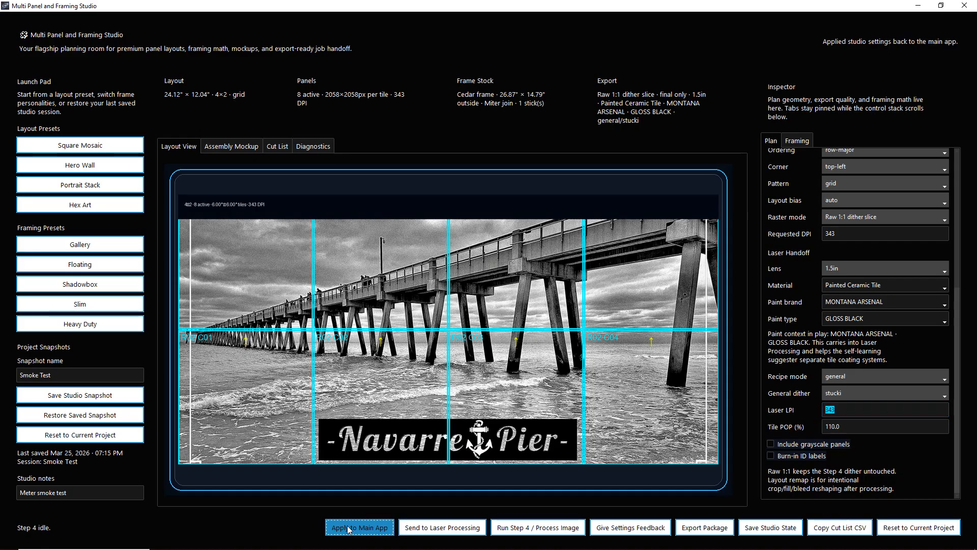
left_click(443, 527)
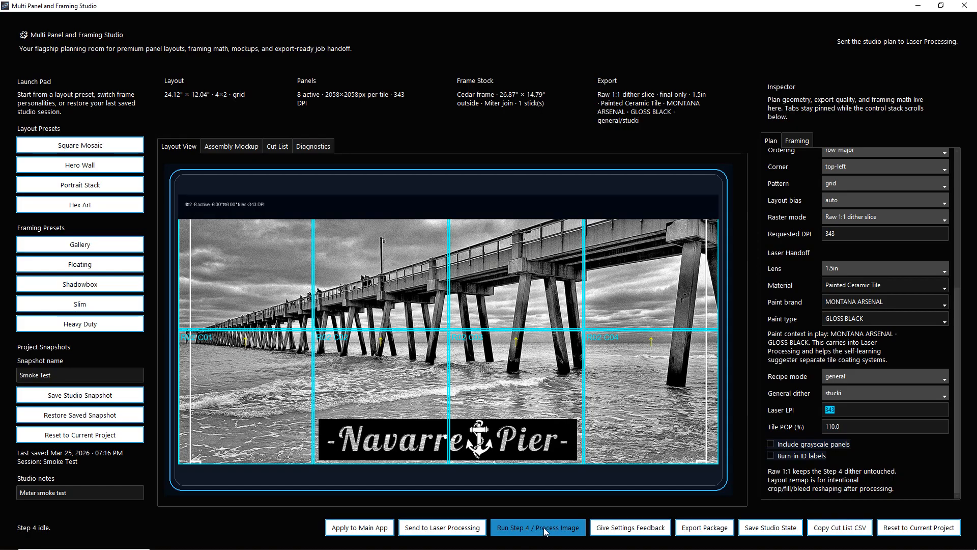
left_click(428, 532)
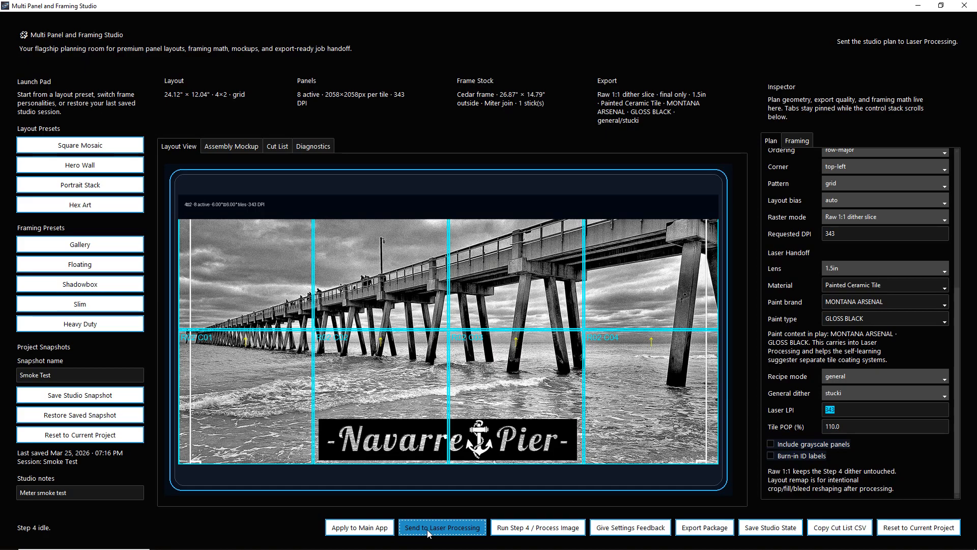
Step: Switch to the main Laser DaSH-IT window and review the handed-over output geometry, processing recipe, optics and paint context in Laser Processing
left_click(920, 5)
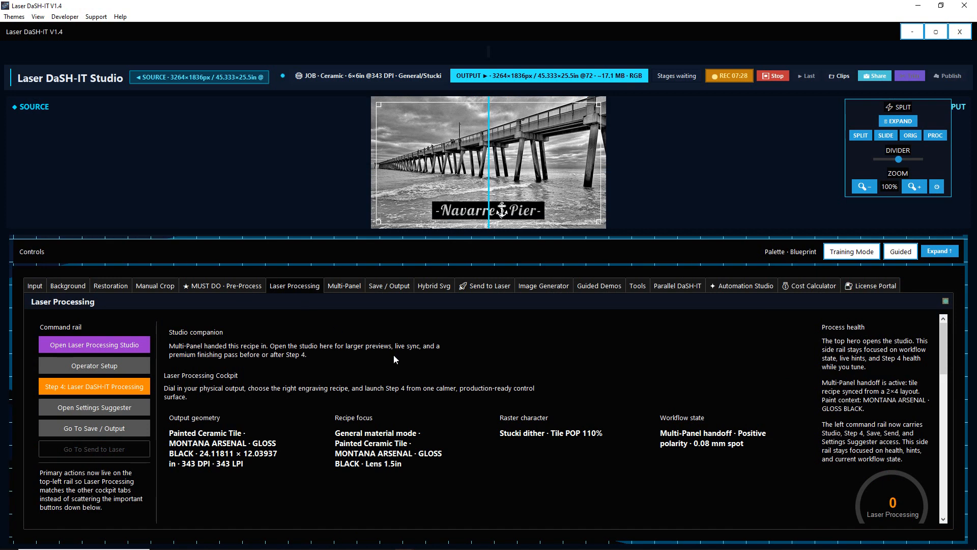
scroll(393, 360, "down", 2)
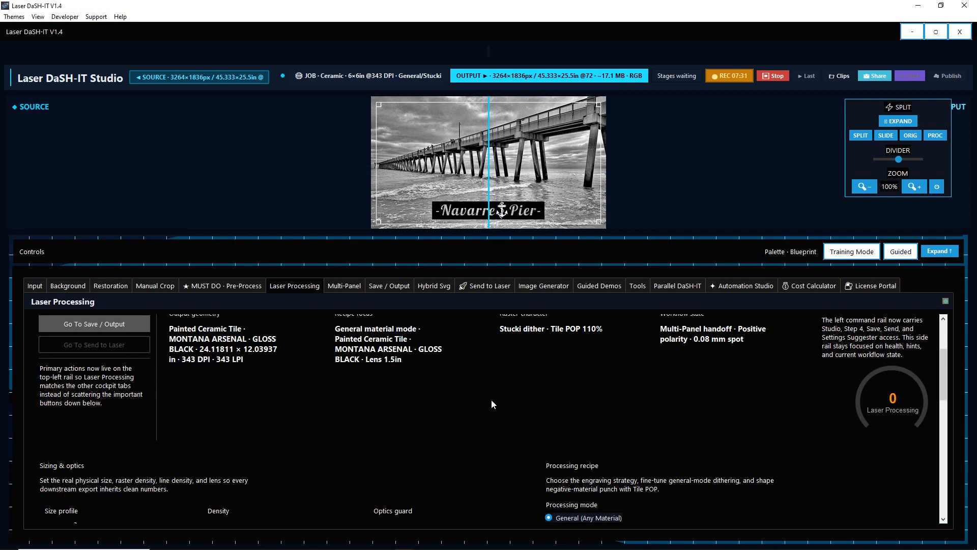
scroll(491, 401, "down", 1)
scroll(239, 427, "down", 1)
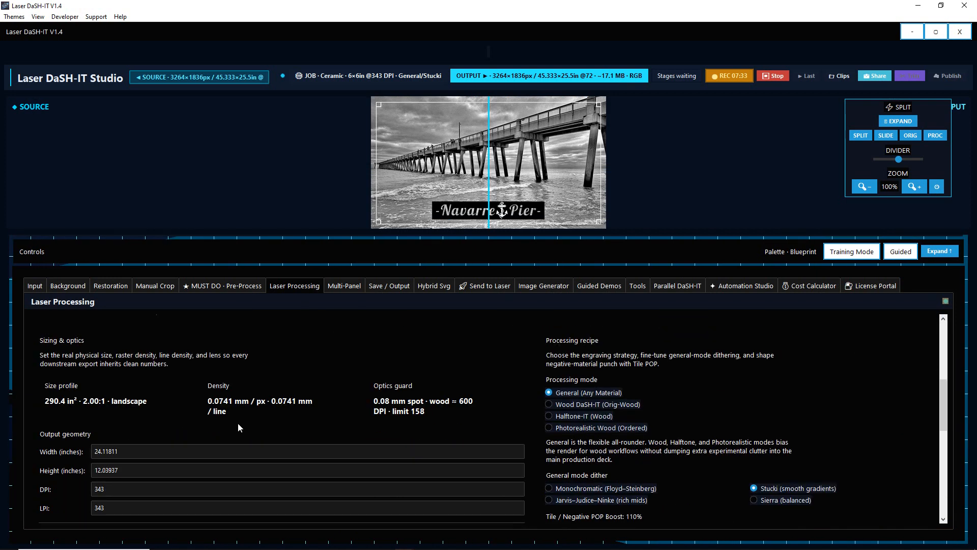
left_click(135, 467)
left_click(138, 452)
left_click(132, 472)
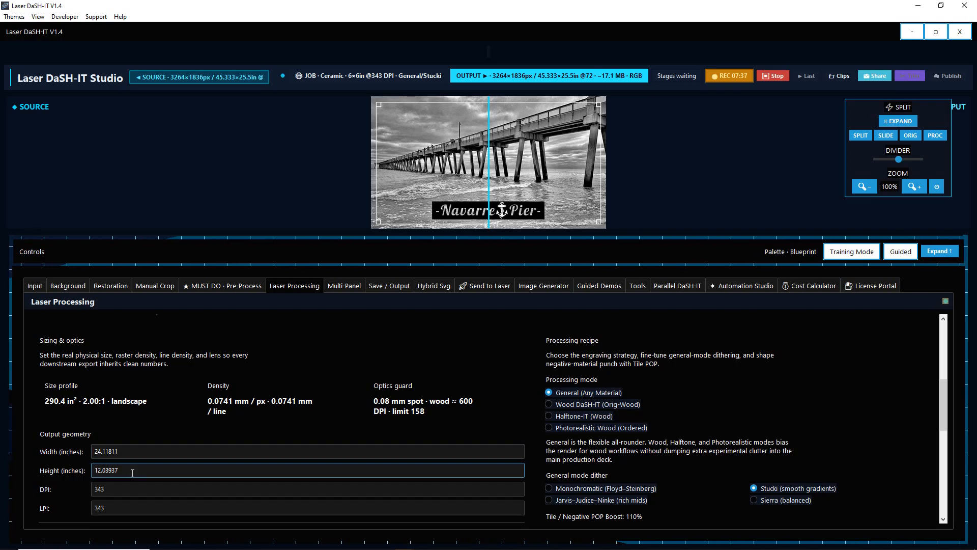
scroll(528, 366, "down", 2)
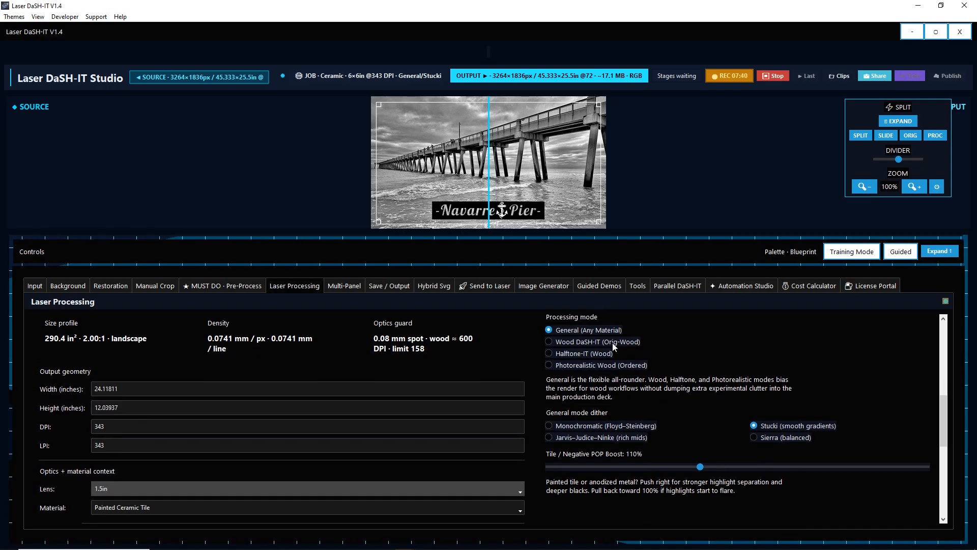
left_click(516, 407)
scroll(246, 415, "down", 3)
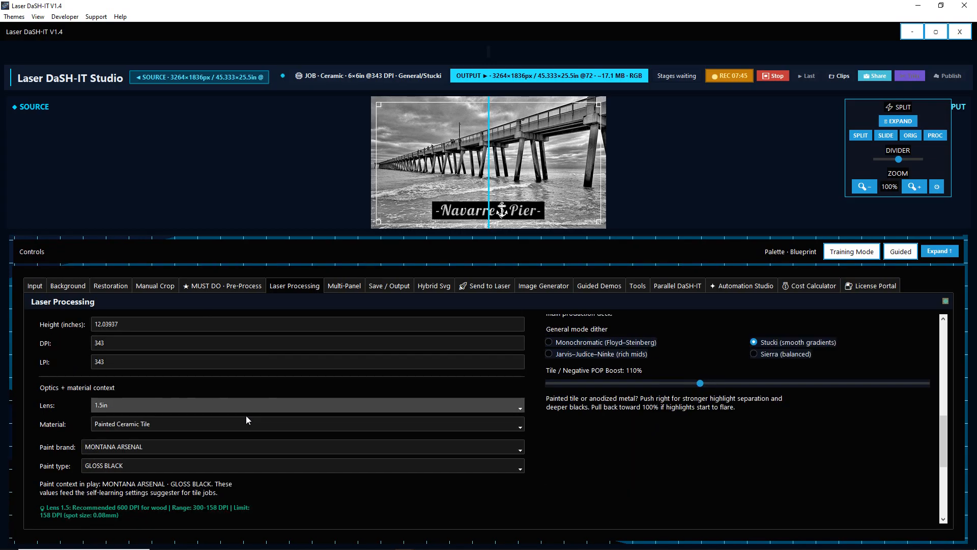
scroll(246, 416, "down", 4)
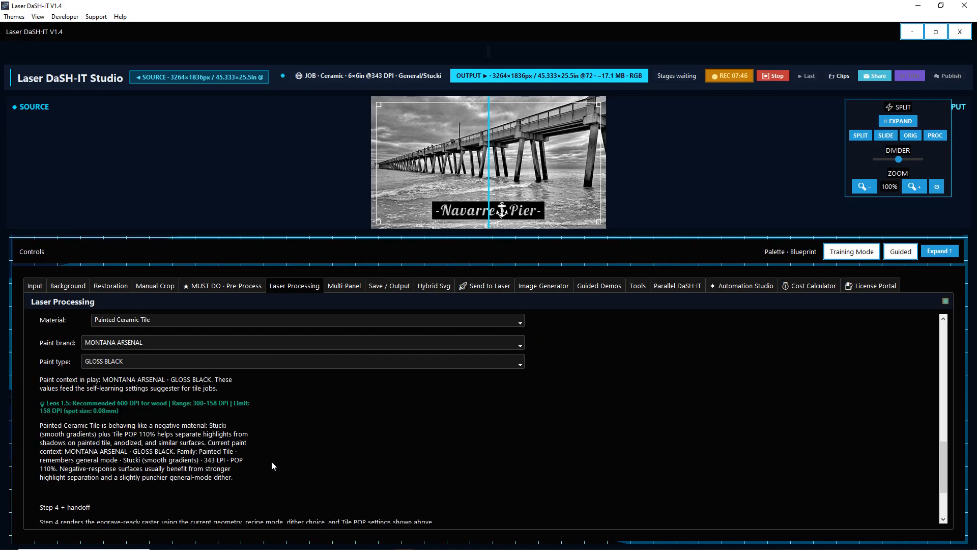
scroll(272, 462, "down", 3)
scroll(301, 426, "up", 6)
scroll(300, 425, "up", 10)
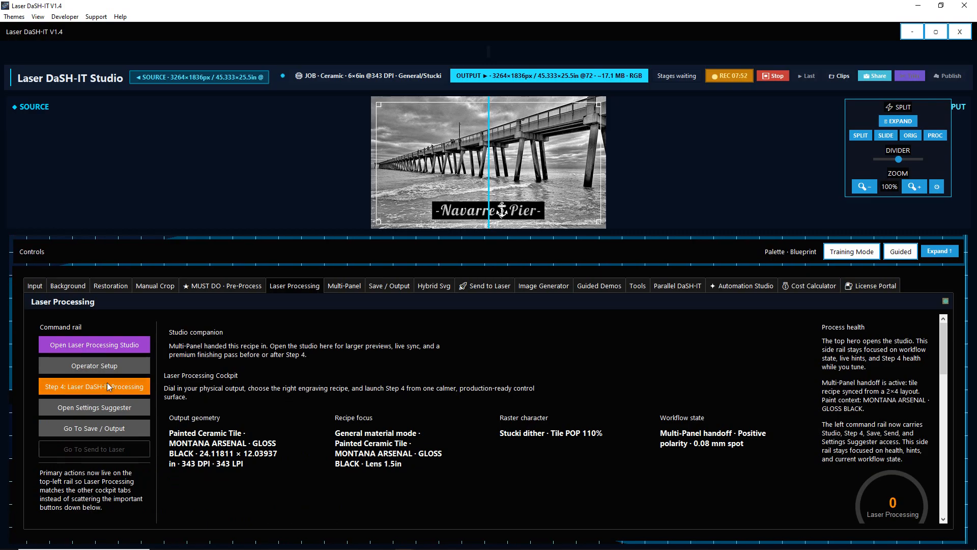
Step: Return to the Multi Panel and Framing Studio, run Step 4 on the image, and show the processed piece in the assembly mockup
mouse_move(433, 543)
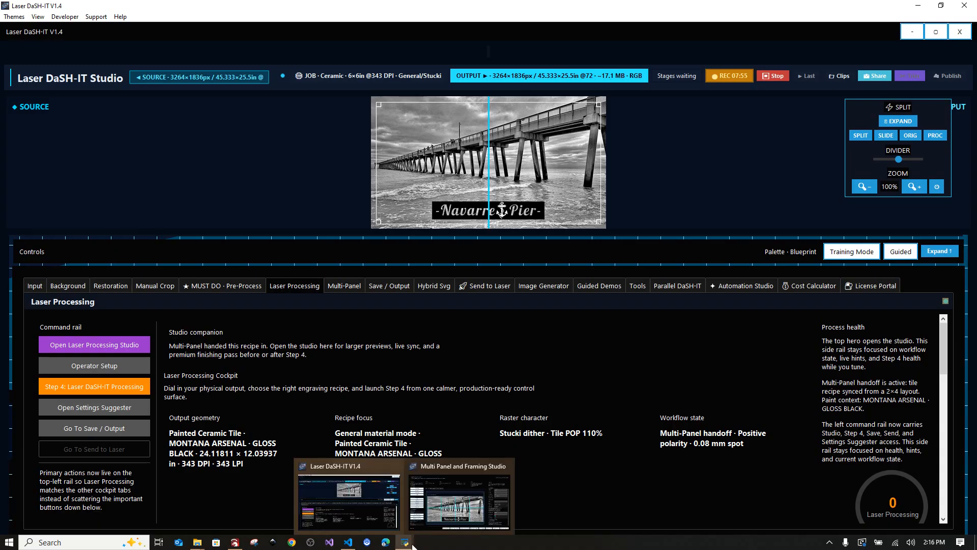
left_click(461, 524)
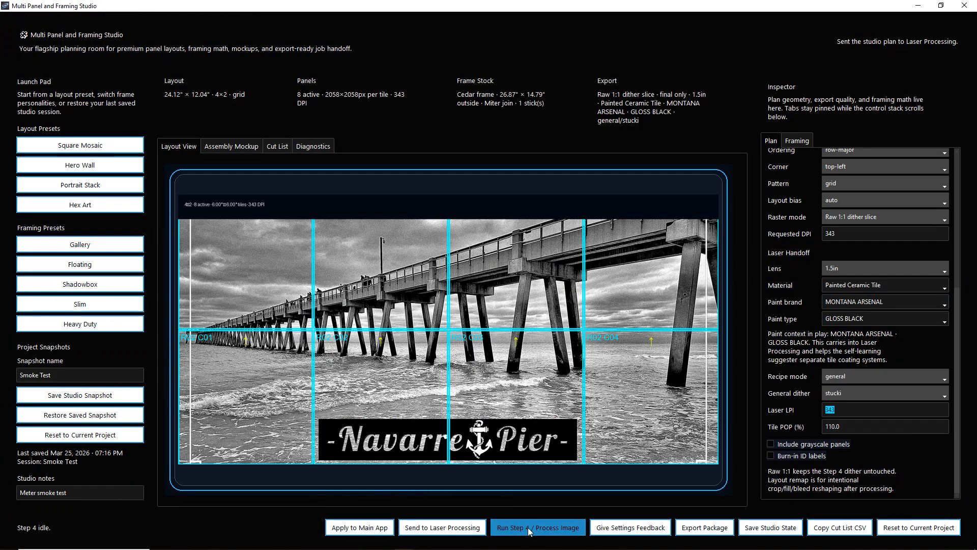
left_click(528, 526)
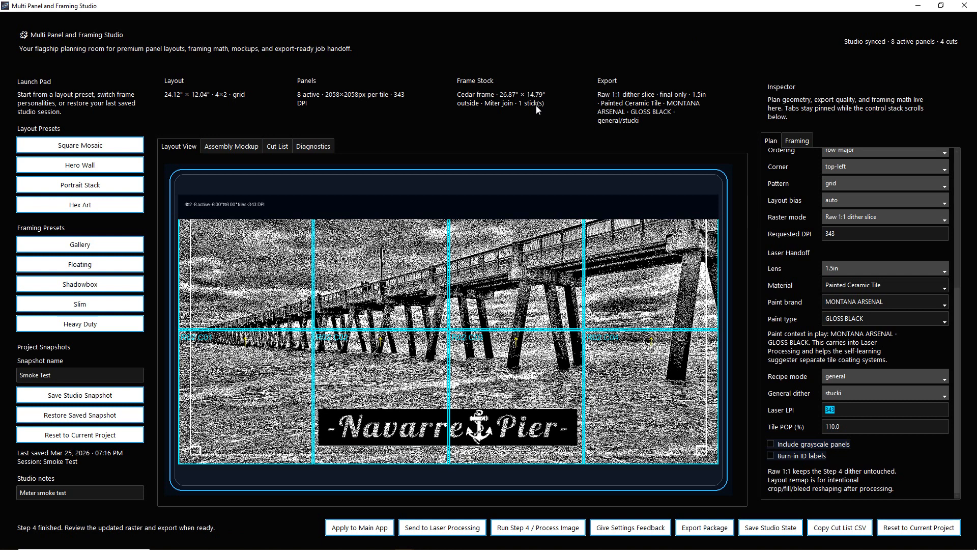
left_click(235, 148)
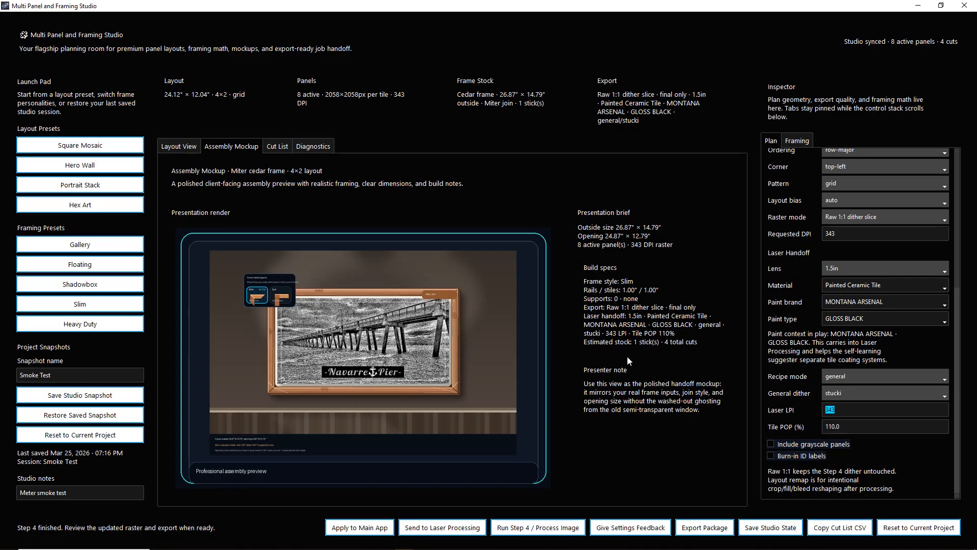
Step: Start the package export with the tile declared as turning white/light when lasered, and open the Settings Suggester from the export review
left_click(699, 524)
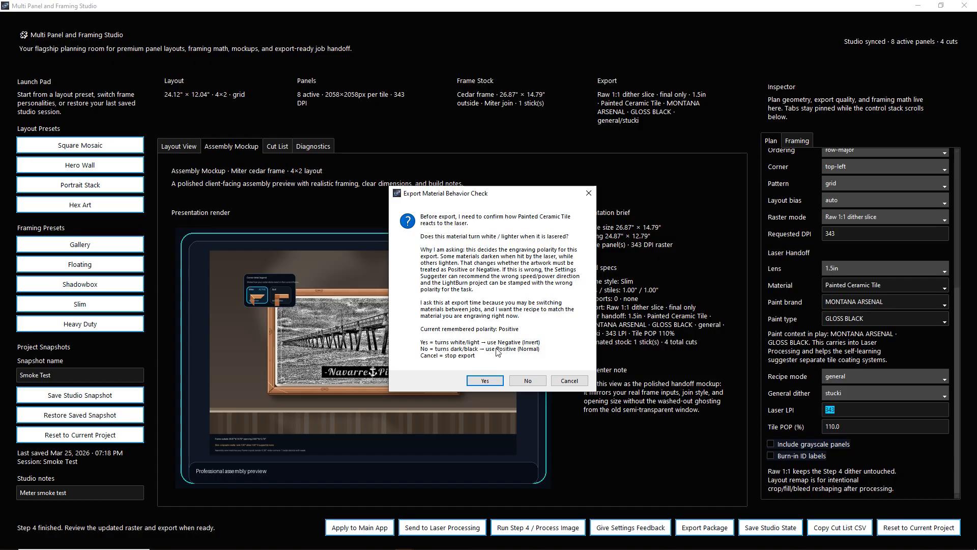
left_click(483, 381)
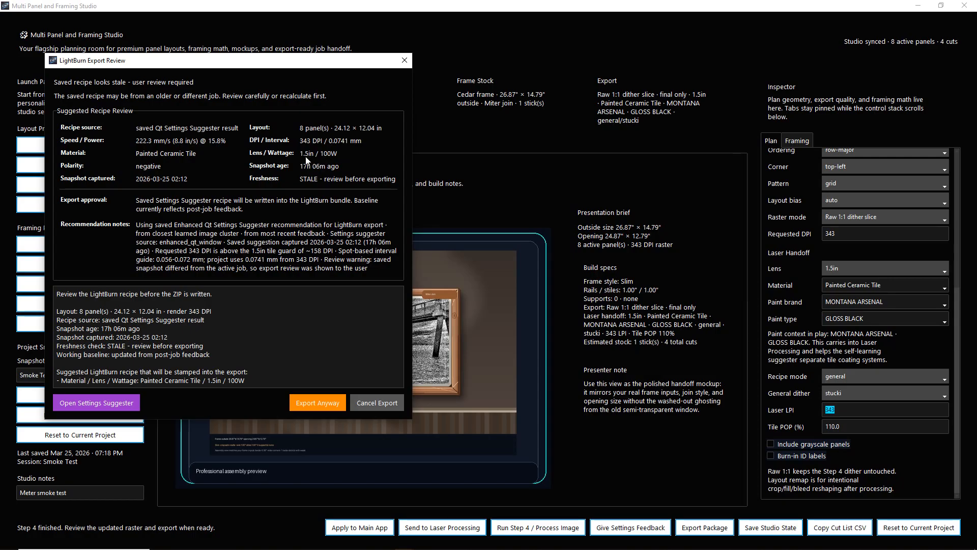
left_click(102, 402)
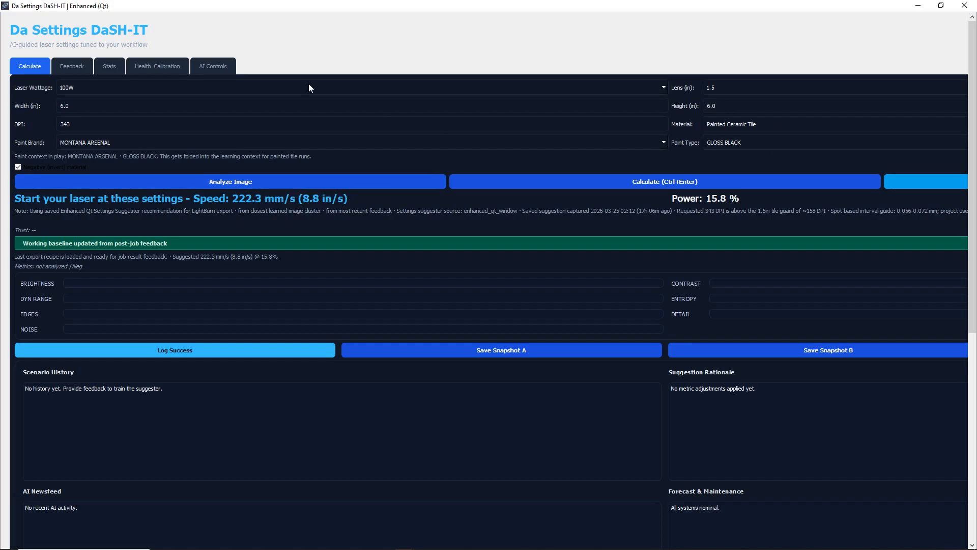
Step: Analyze the image in the Settings Suggester with the material polarity set to Turns White/Light
left_click(278, 186)
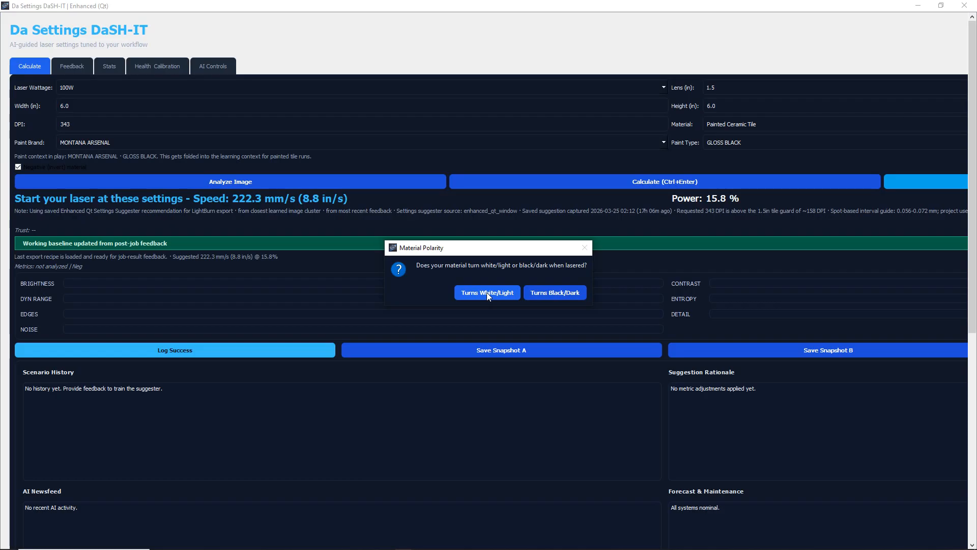
left_click(486, 293)
left_click(537, 293)
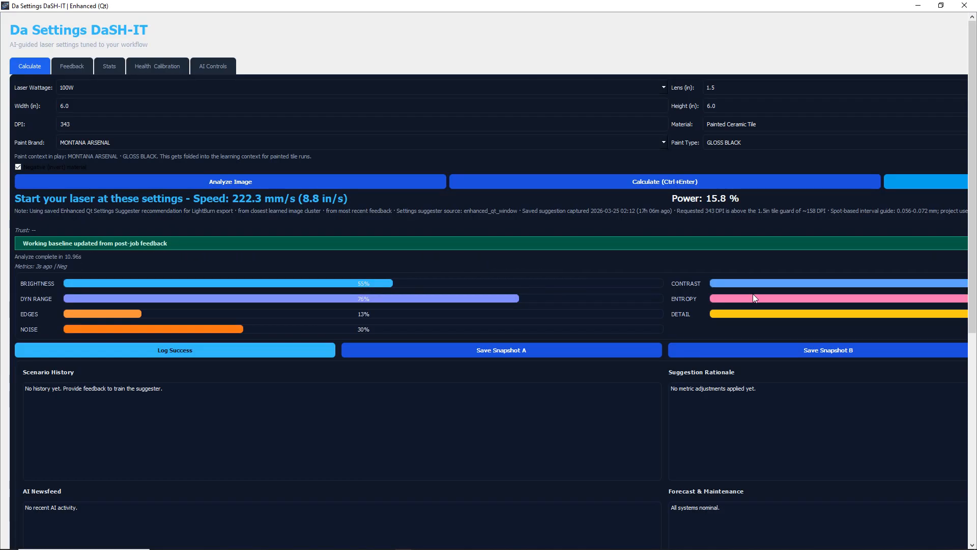
Step: Calculate the suggested laser speed and power from the image analysis, and close the Settings Suggester
left_click(941, 5)
left_click(708, 78)
left_click(635, 180)
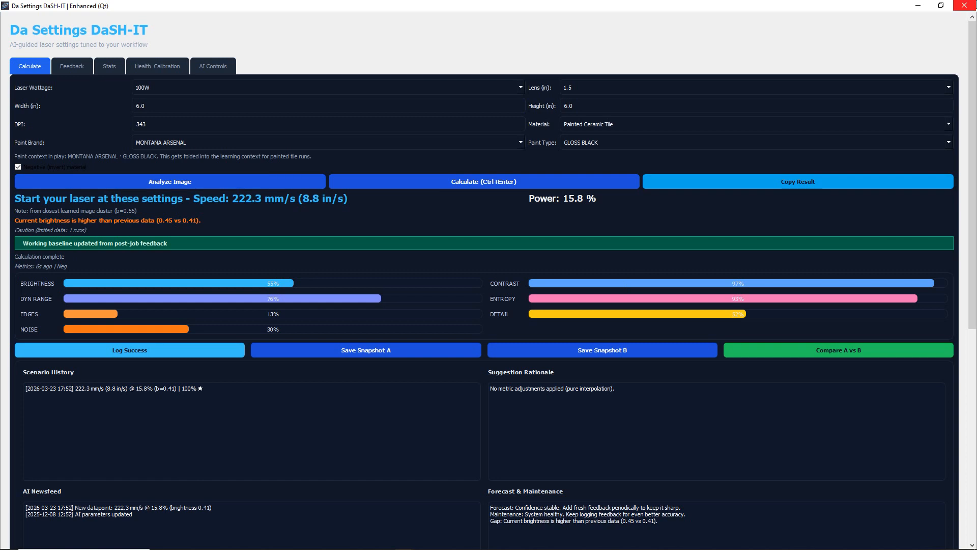
left_click(964, 5)
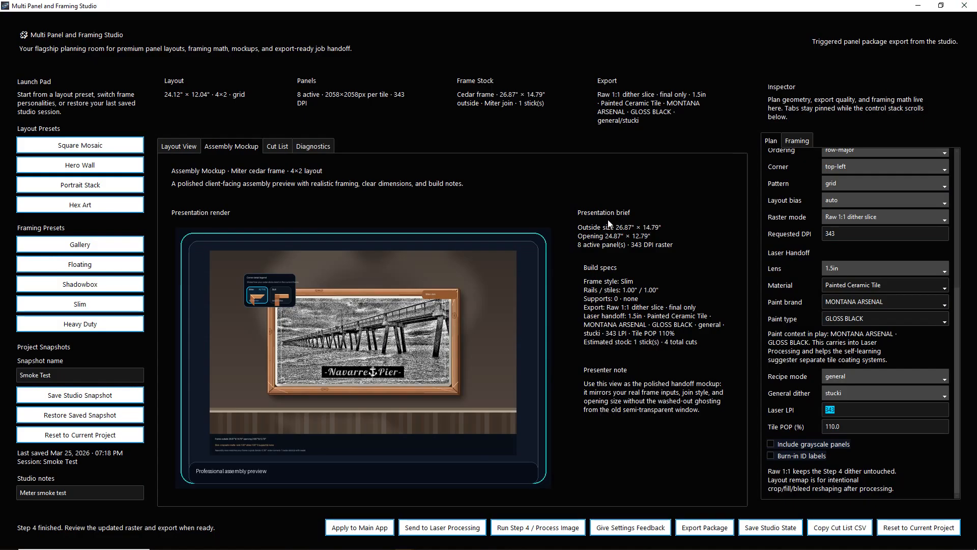
Step: Start the panel package export again and continue with the saved Settings Suggester recipe in the LightBurn export review
left_click(698, 529)
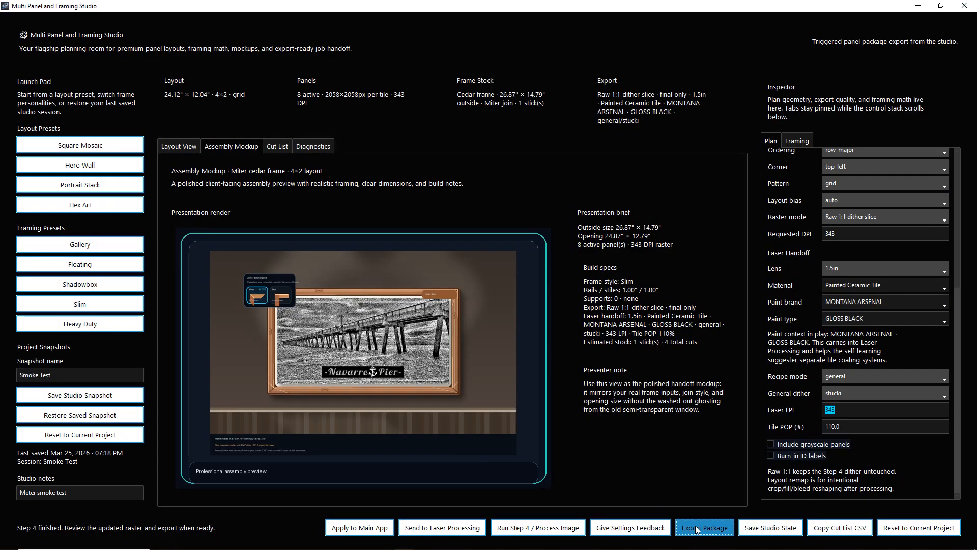
left_click(487, 376)
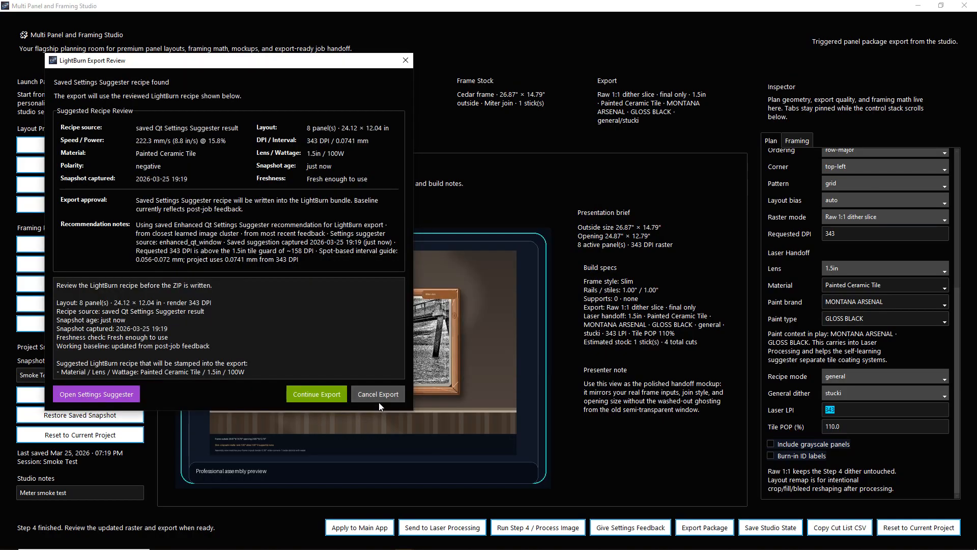
left_click(313, 394)
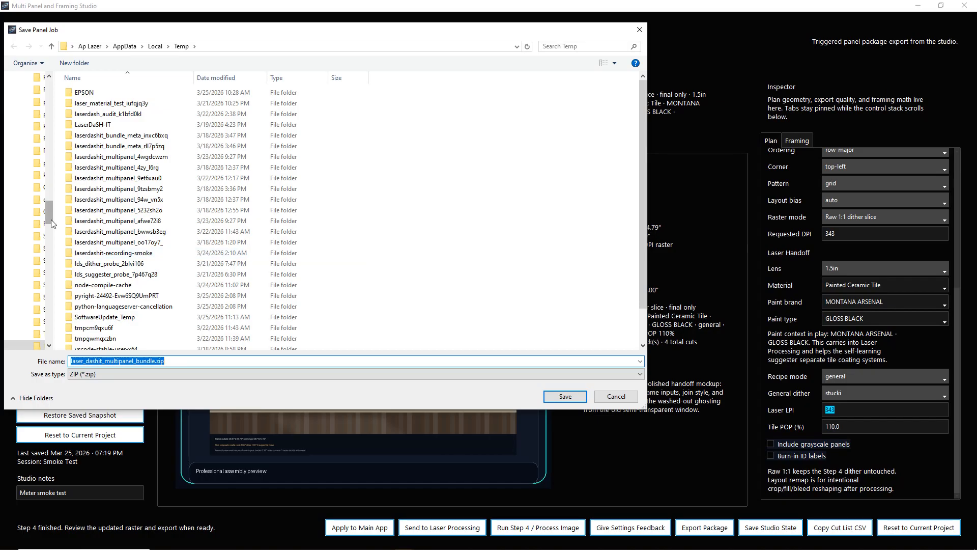
Step: Save the exported panel job as a ZIP named demo34 in the 3D Objects folder and dismiss the export summary
scroll(28, 158, "up", 10)
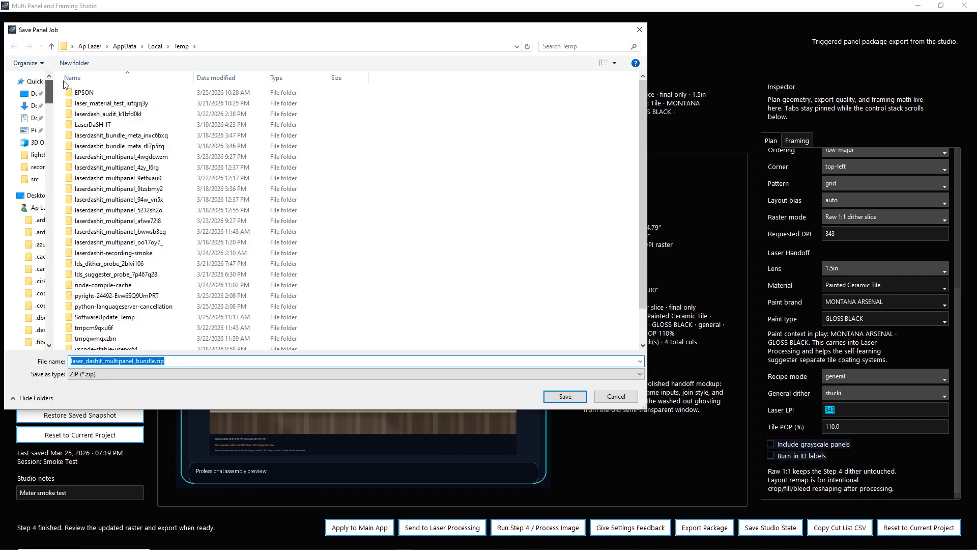
left_click(34, 142)
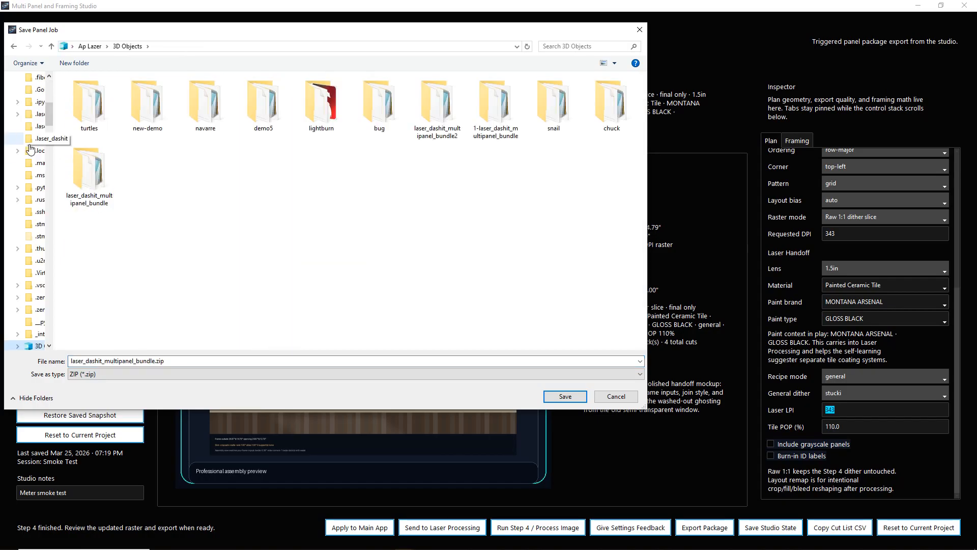
left_click(356, 363)
type("demo")
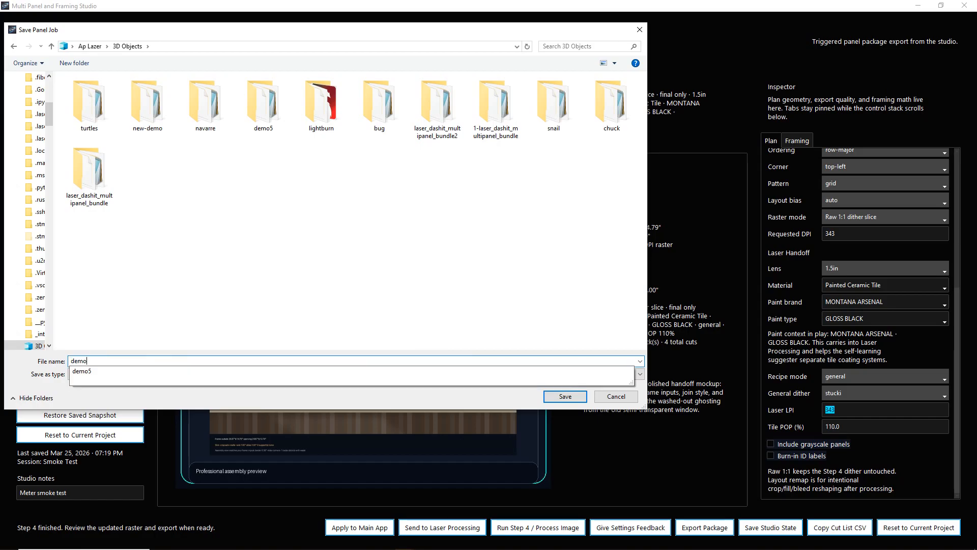
type("34")
key("Return")
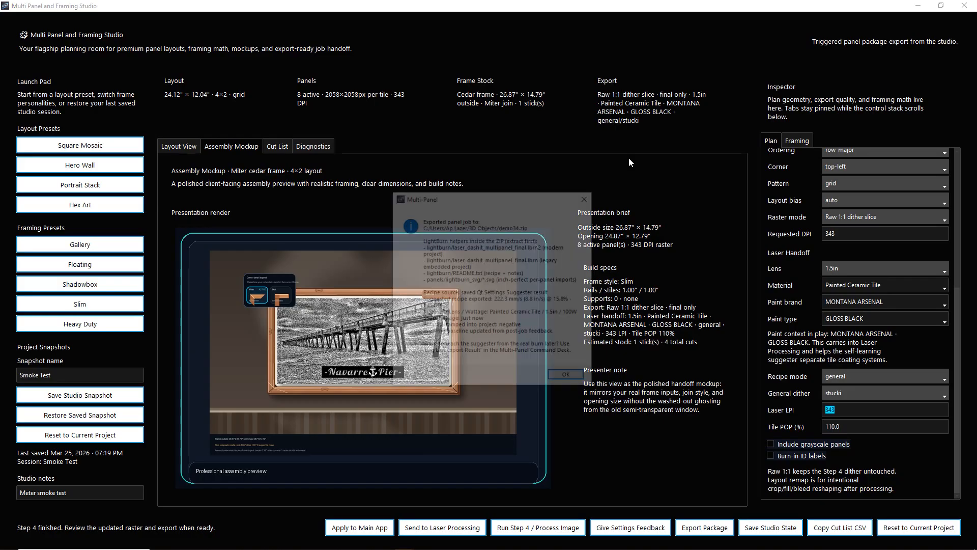
left_click(568, 377)
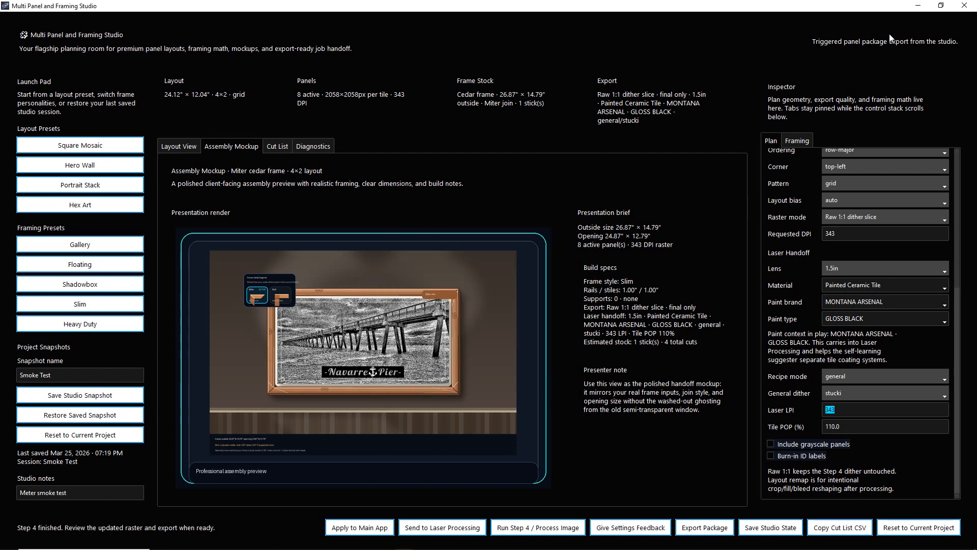
Step: Minimize the studio and refresh the live job feed in the main window's Cost Calculator
left_click(918, 6)
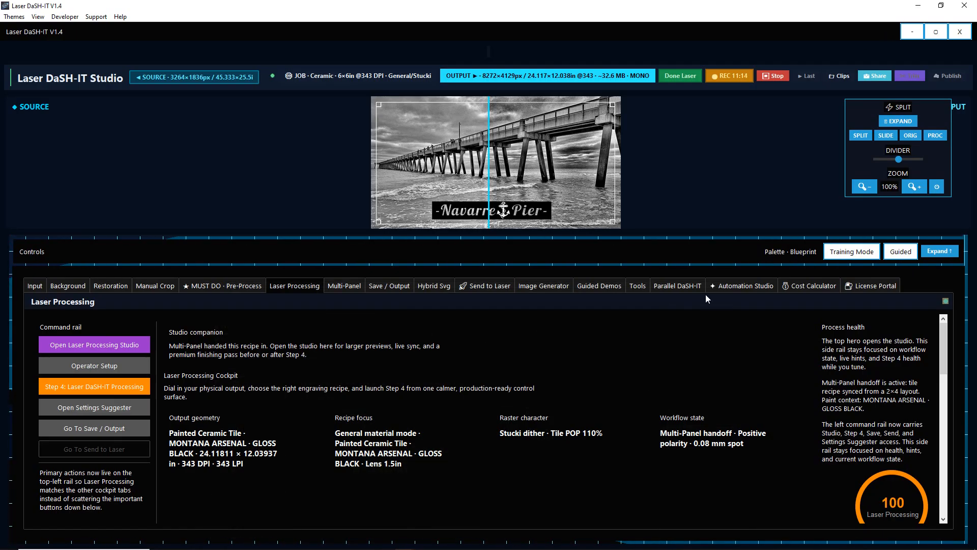
left_click(804, 285)
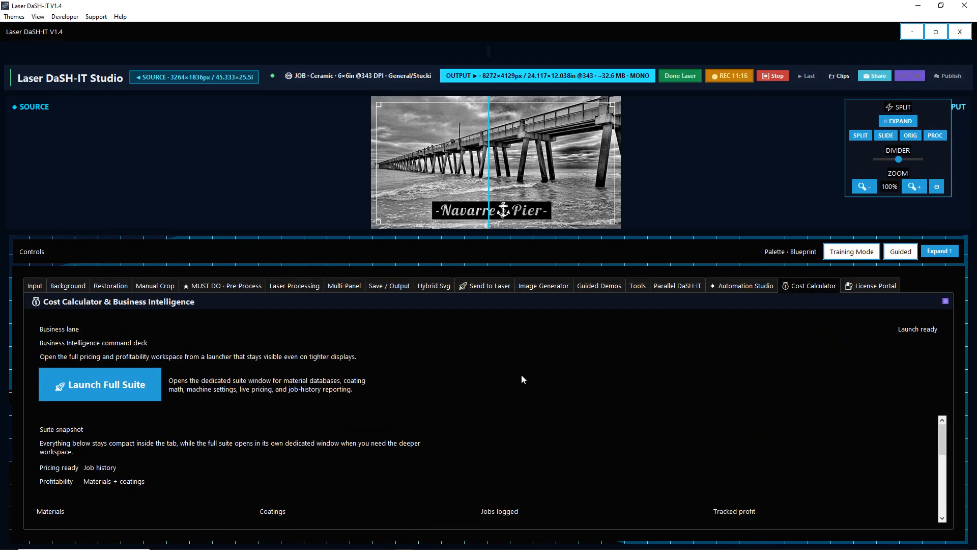
scroll(943, 433, "down", 5)
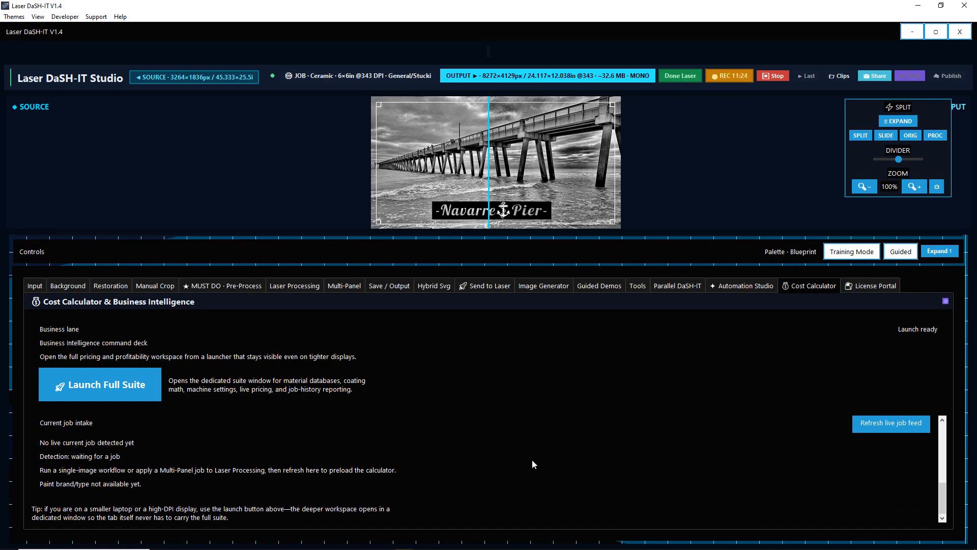
left_click(911, 425)
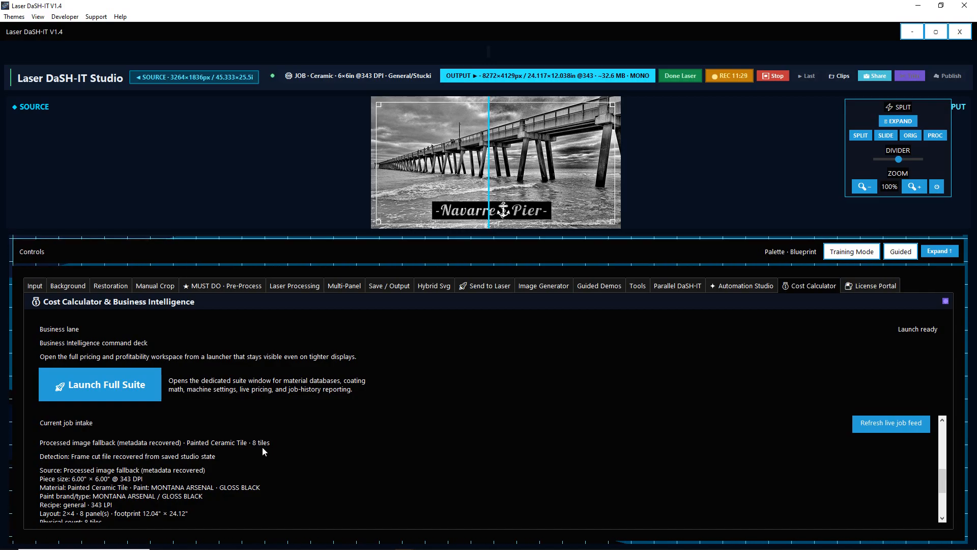
Step: Read through the recovered job details and launch the full Business Intelligence Suite
scroll(169, 459, "down", 7)
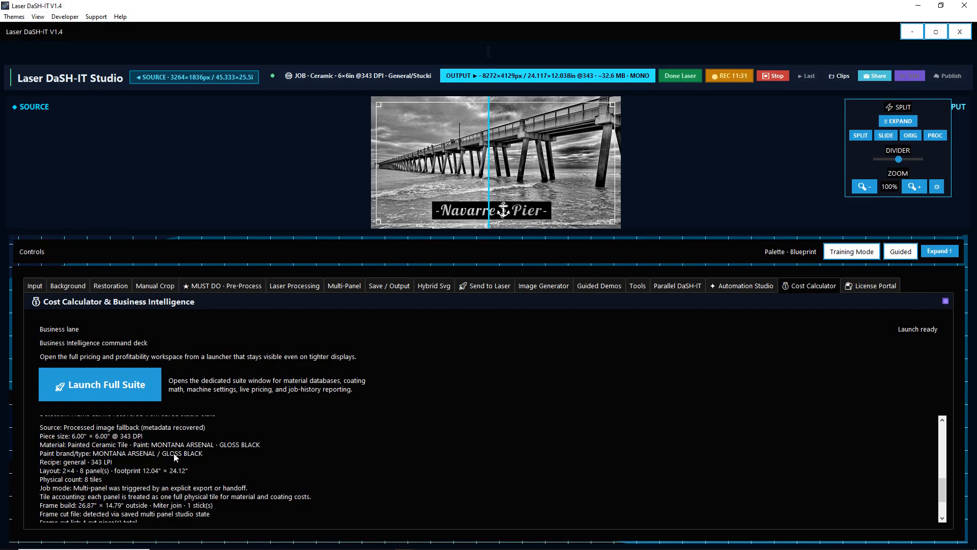
scroll(171, 458, "up", 7)
left_click(126, 383)
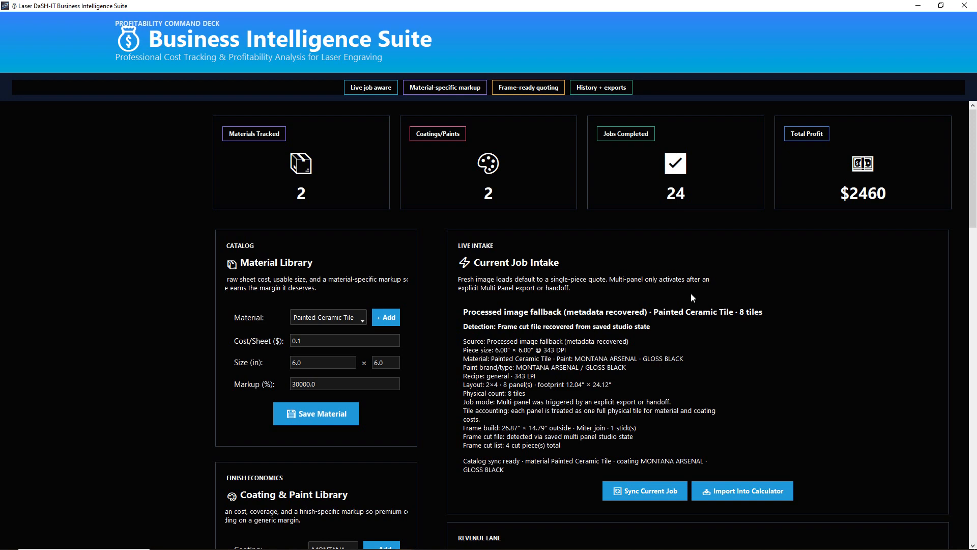
Step: Examine the suite's material, coating and frame stock libraries and its pricing defaults and machine settings
scroll(690, 295, "down", 2)
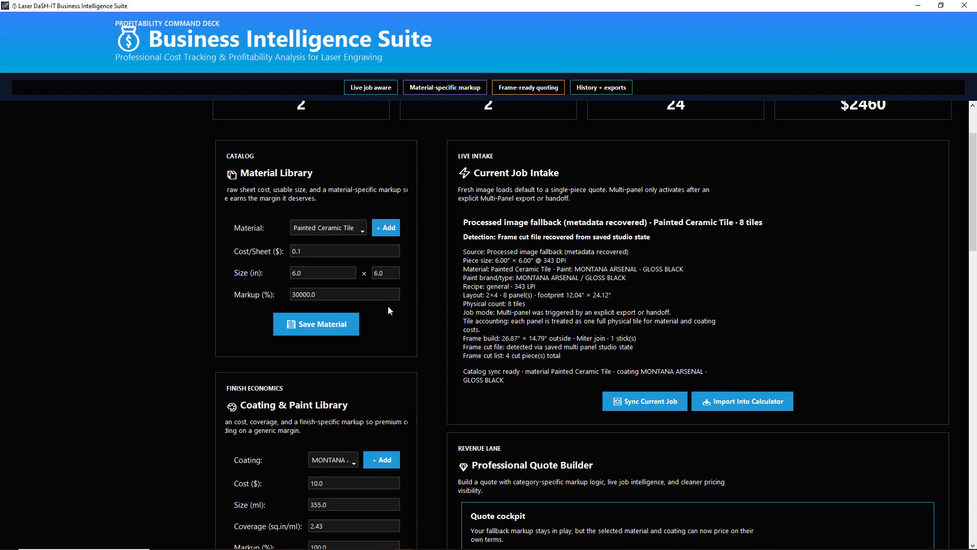
scroll(415, 332, "down", 2)
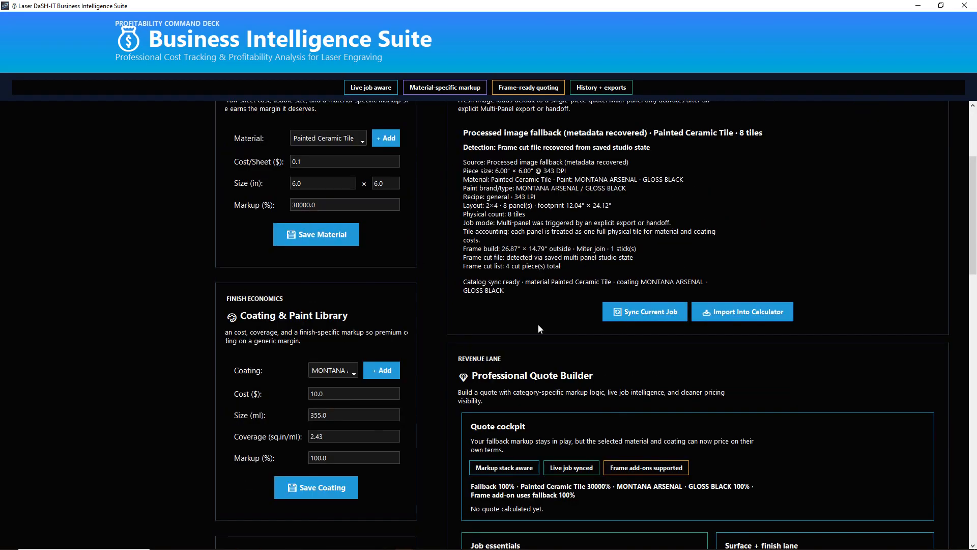
scroll(502, 321, "down", 3)
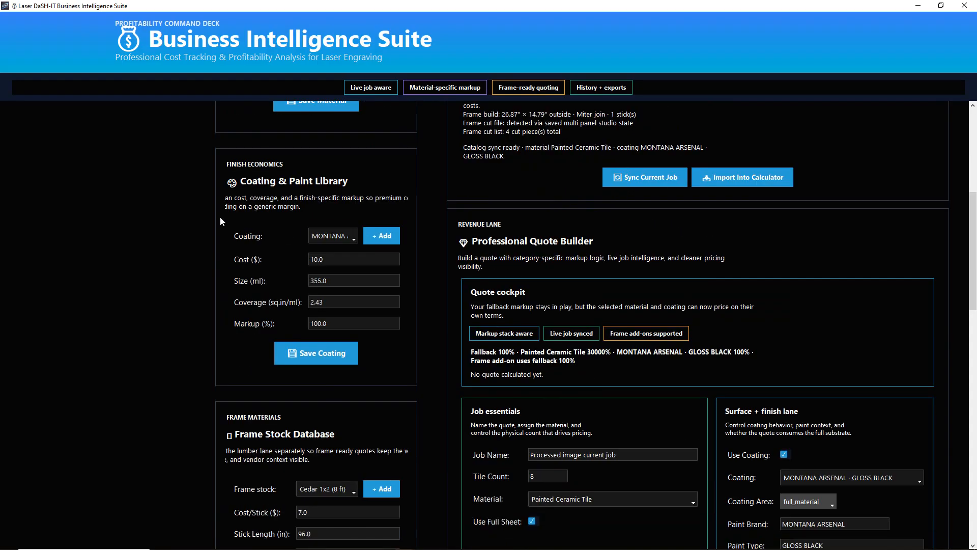
left_click(353, 240)
left_click(353, 240)
left_click(375, 238)
left_click(512, 313)
scroll(414, 361, "down", 4)
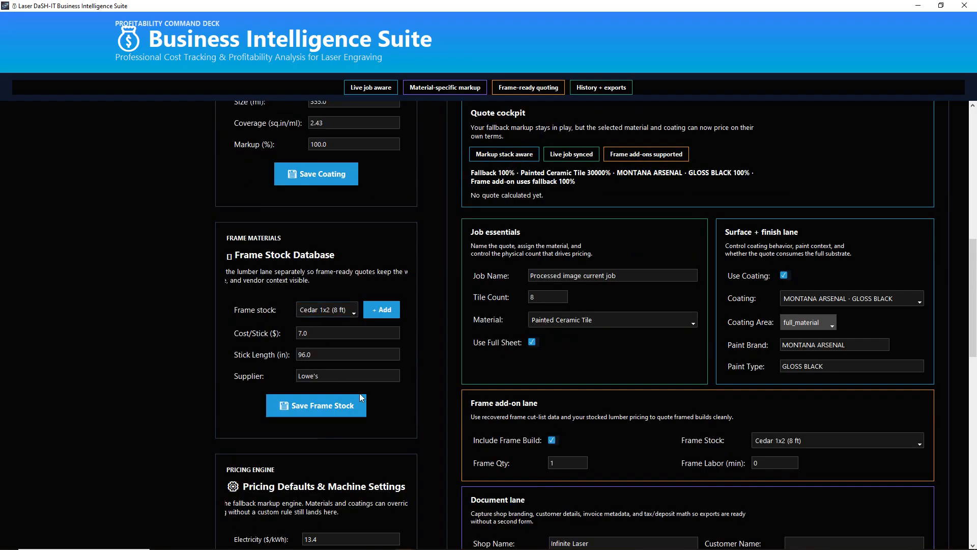
scroll(417, 415, "down", 3)
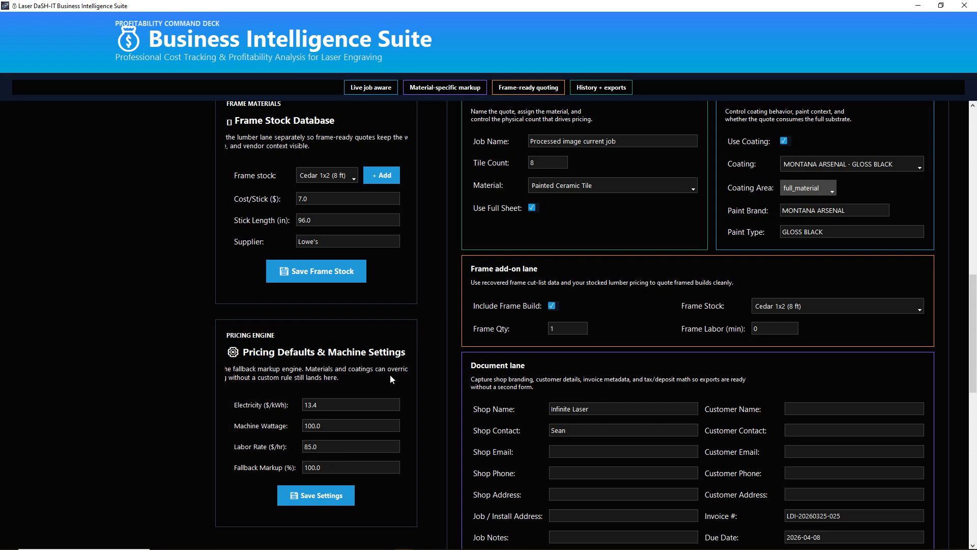
Step: Exclude the frame build from the quote in the Professional Quote Builder and set the frame labor to 30 minutes
scroll(391, 372, "up", 8)
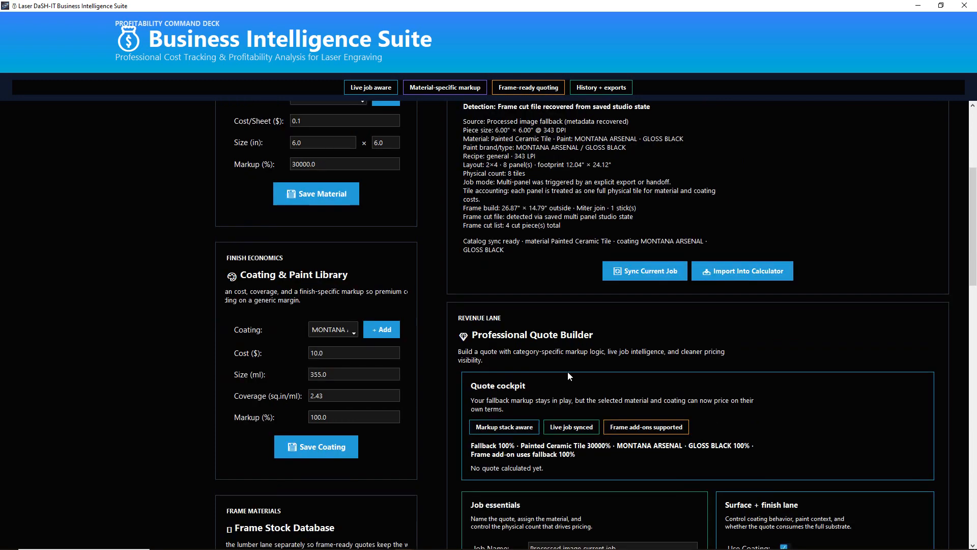
scroll(524, 407, "down", 1)
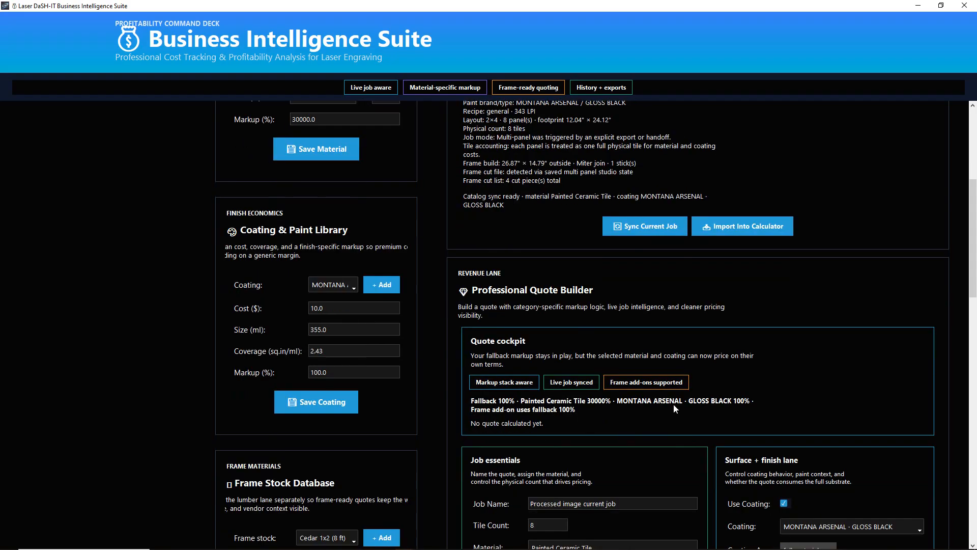
scroll(687, 402, "down", 4)
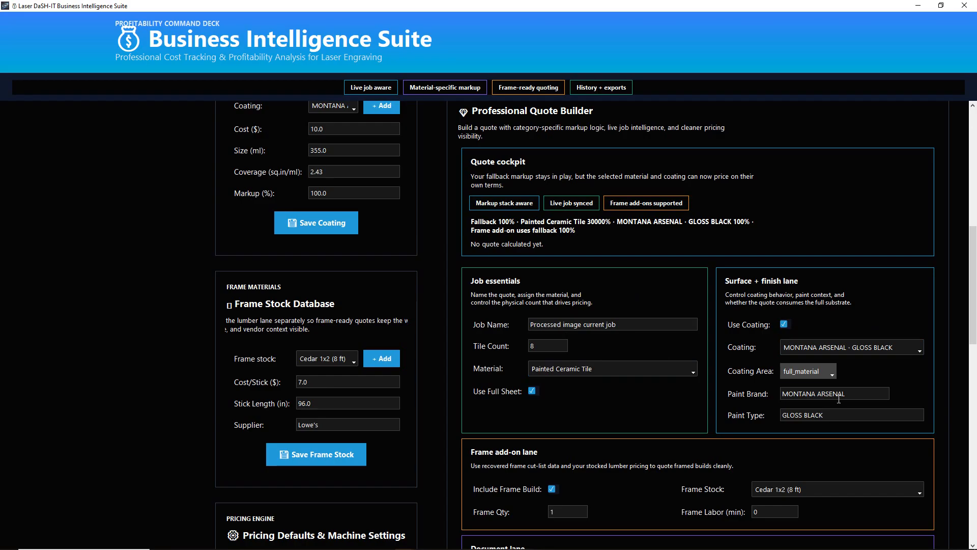
scroll(704, 404, "down", 1)
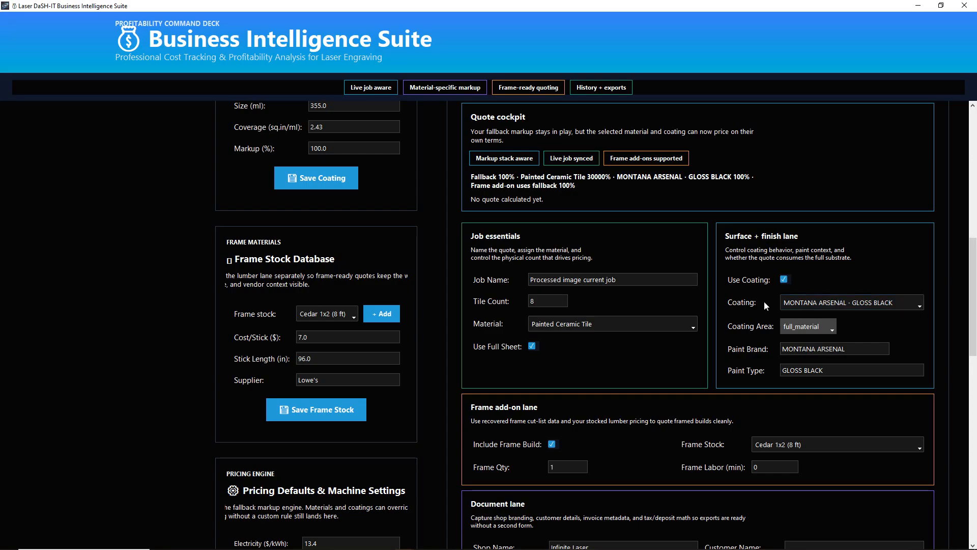
scroll(687, 336, "down", 3)
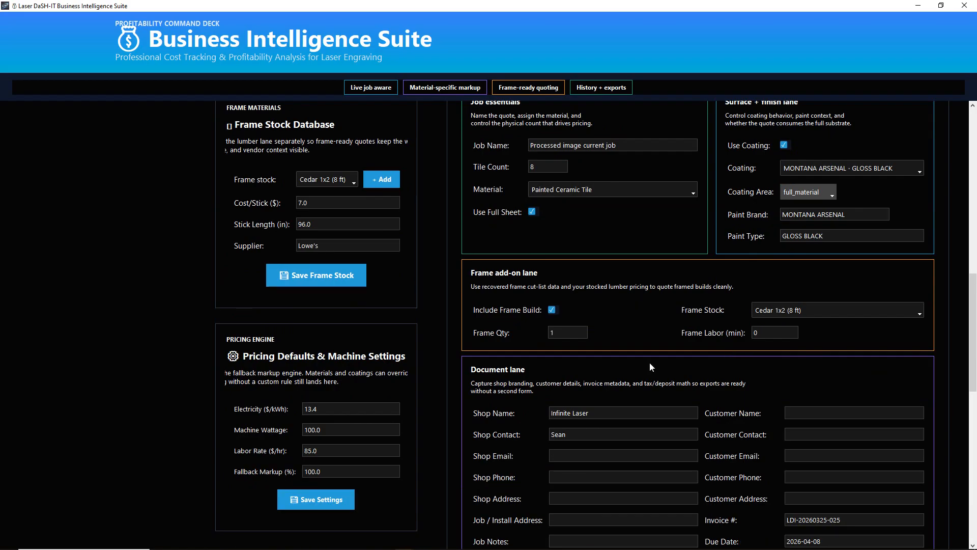
left_click(551, 310)
left_click(769, 325)
type("30")
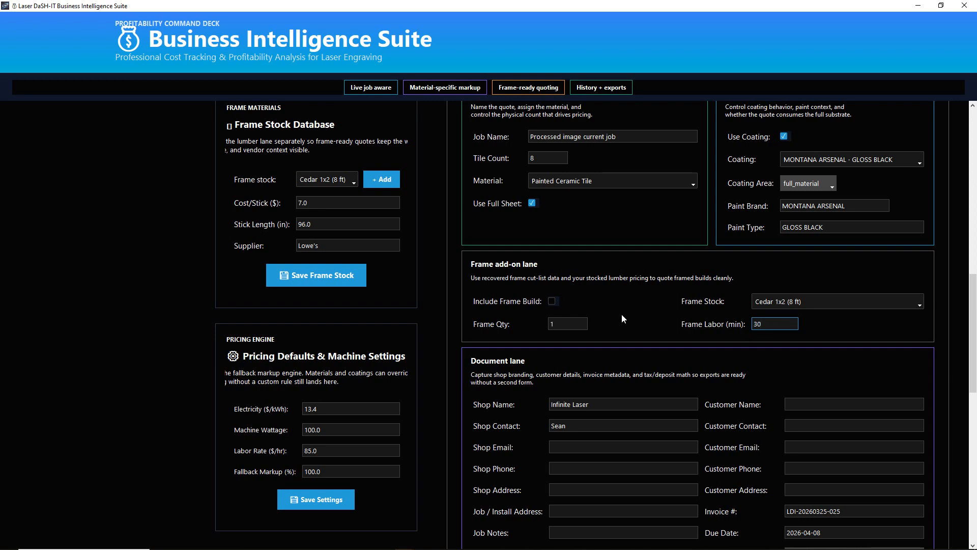
Step: Load the saved customer profile into the quote's document details and dismiss the confirmation
scroll(625, 324, "down", 3)
scroll(706, 409, "down", 3)
left_click(719, 430)
left_click(536, 315)
left_click(685, 426)
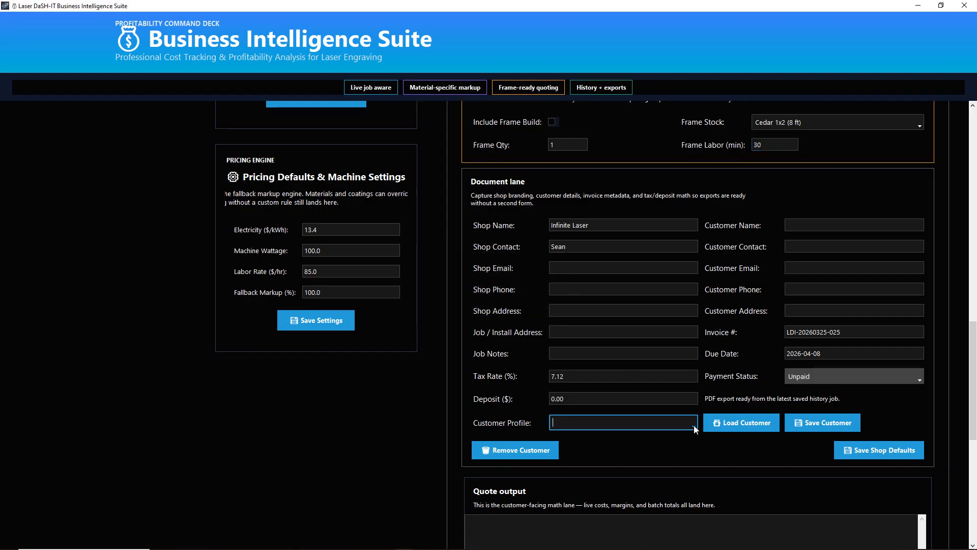
left_click(694, 427)
left_click(673, 436)
left_click(718, 427)
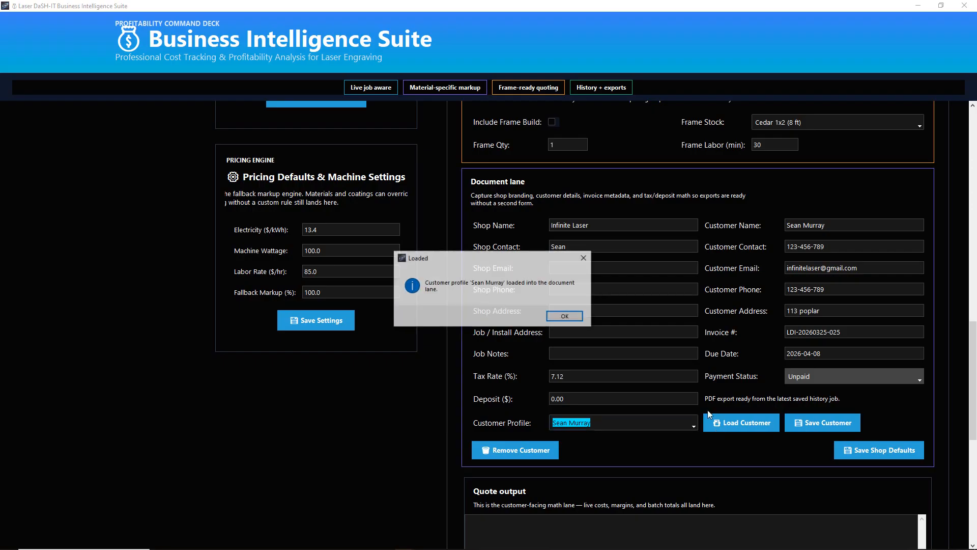
left_click(580, 318)
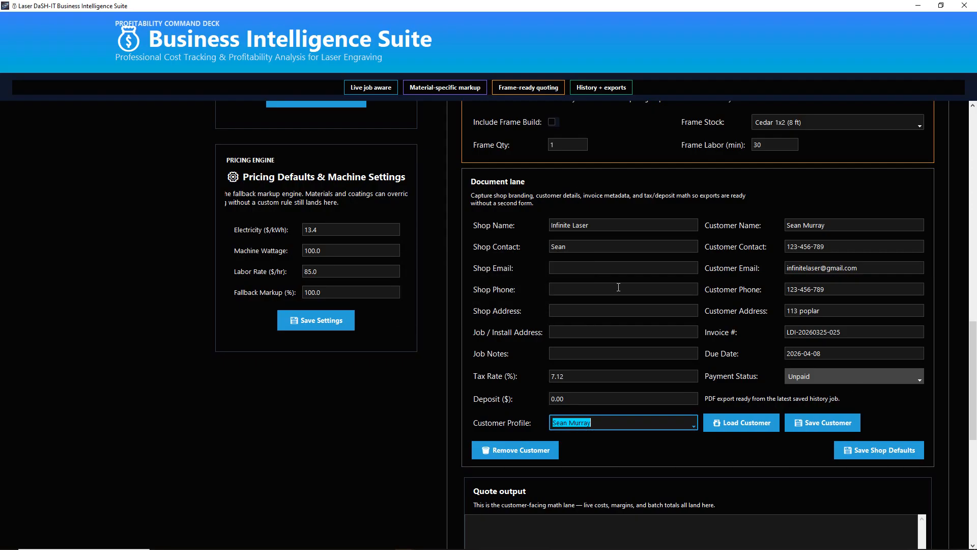
Step: Calculate the job cost and read the quote breakdown from the costs per piece down to the batch totals
scroll(619, 434, "down", 4)
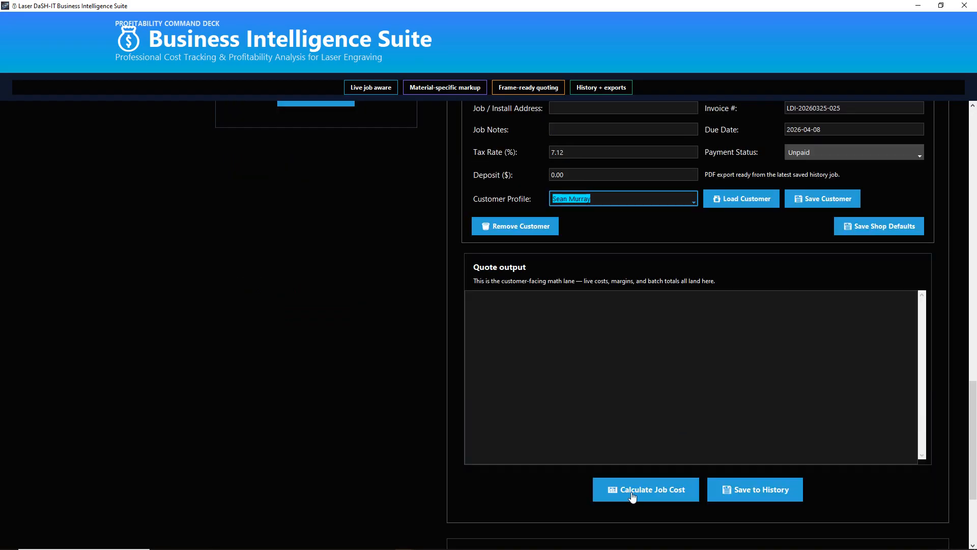
left_click(632, 495)
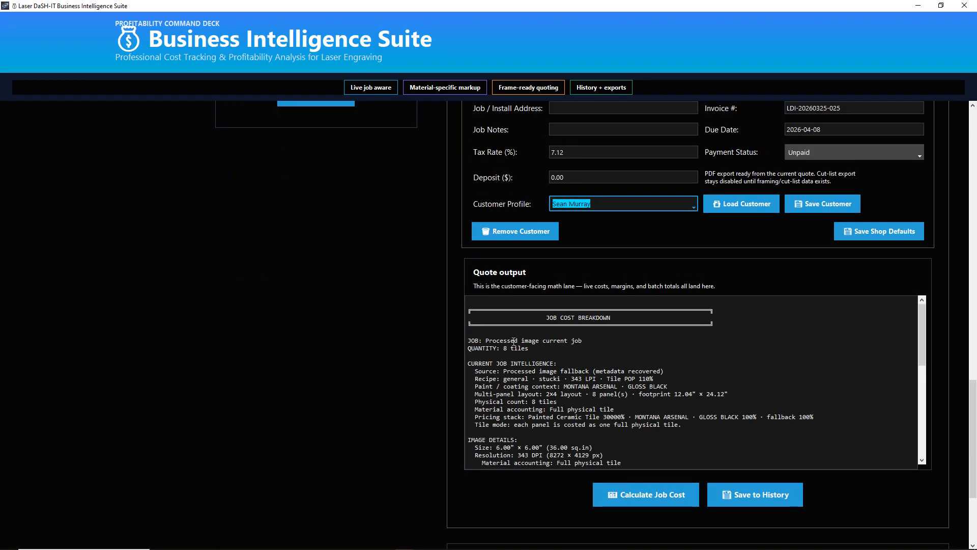
scroll(609, 351, "down", 4)
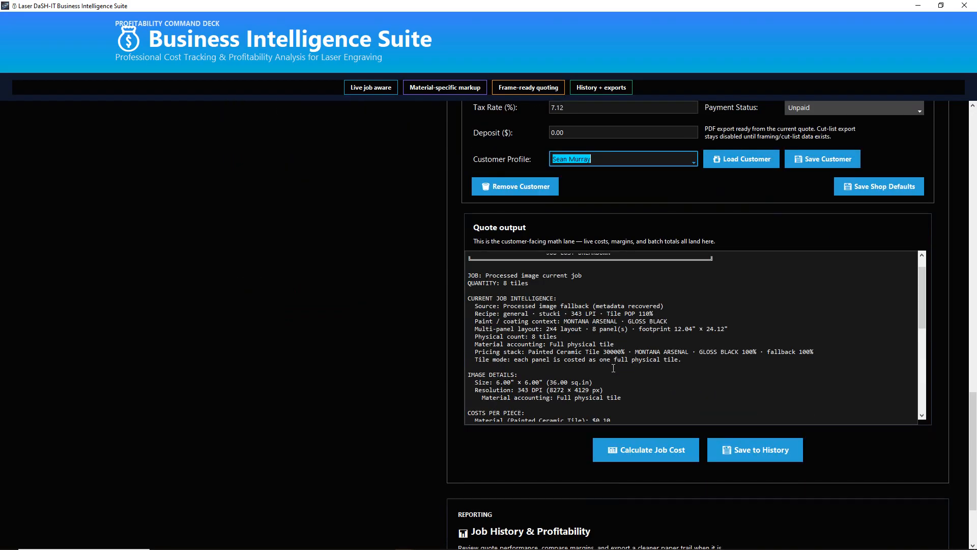
scroll(611, 319, "down", 3)
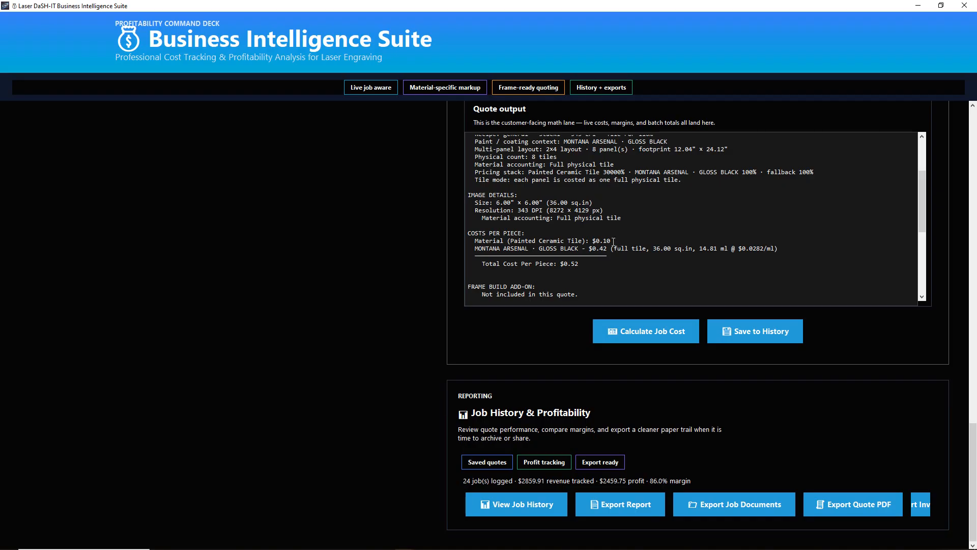
scroll(614, 249, "down", 4)
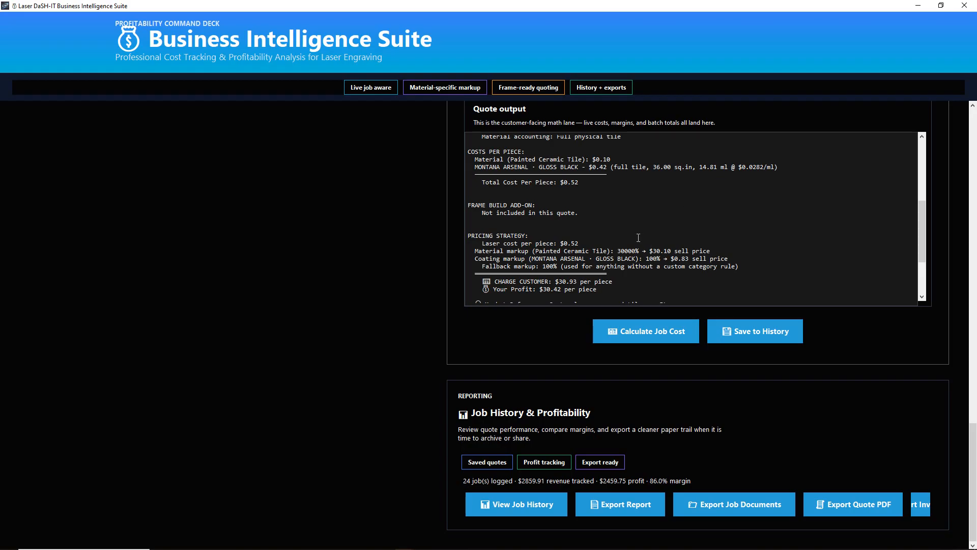
scroll(638, 238, "down", 1)
scroll(638, 237, "down", 1)
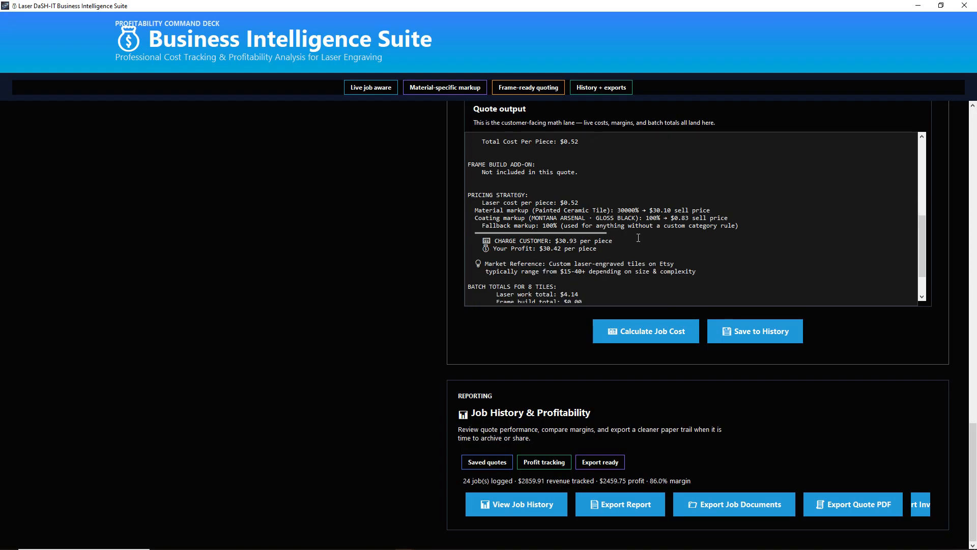
scroll(638, 238, "down", 2)
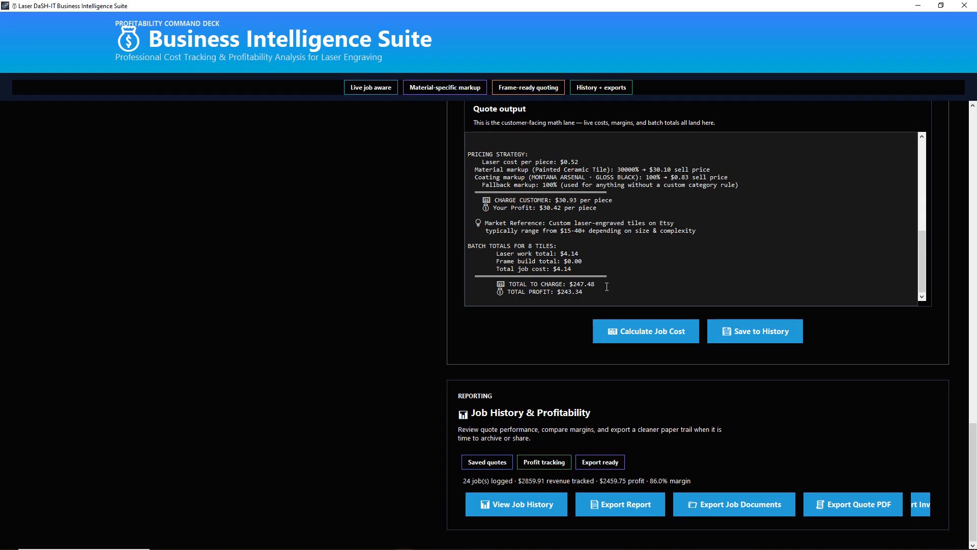
Step: Include the frame build in the quote, recalculate the job cost, and review the frame costs and batch totals
scroll(629, 266, "up", 10)
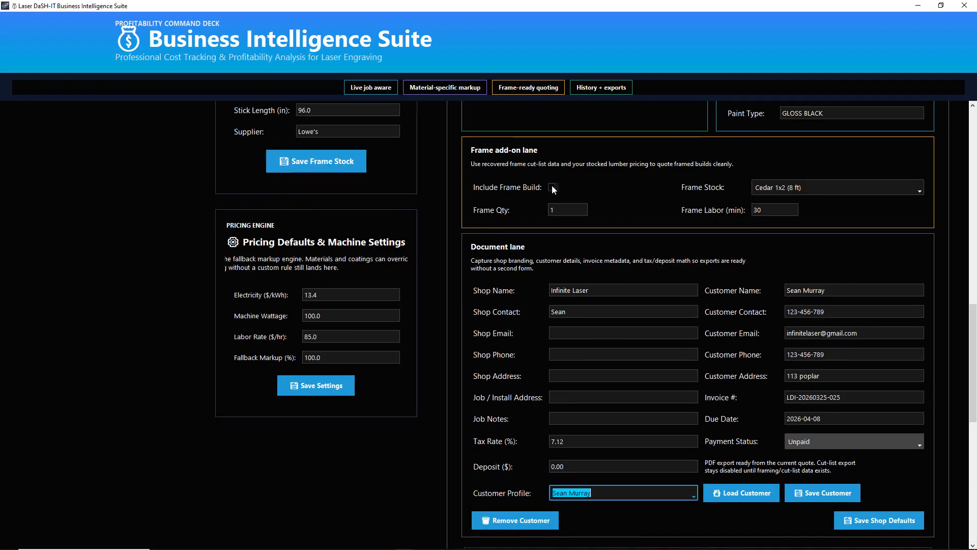
scroll(651, 336, "down", 10)
left_click(650, 335)
scroll(606, 236, "down", 10)
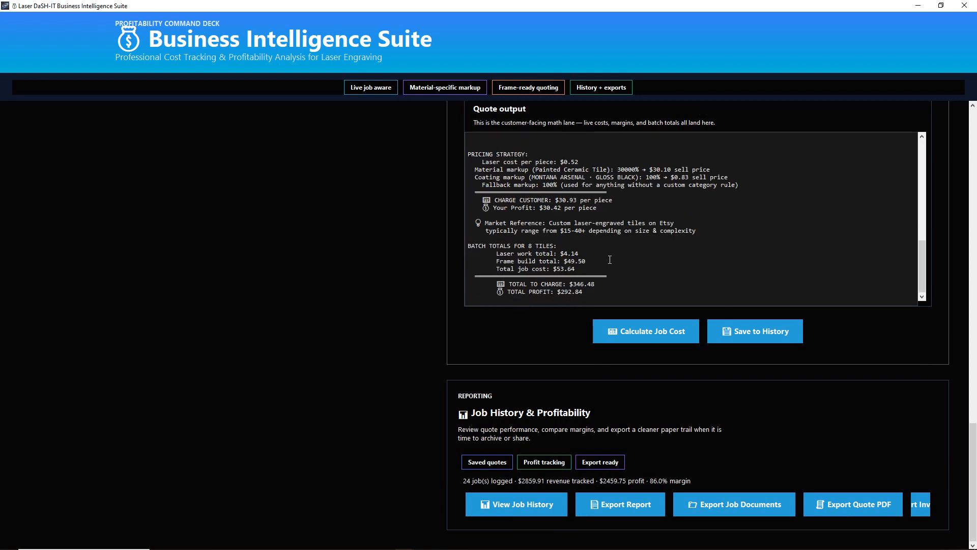
scroll(610, 259, "up", 3)
scroll(597, 251, "up", 4)
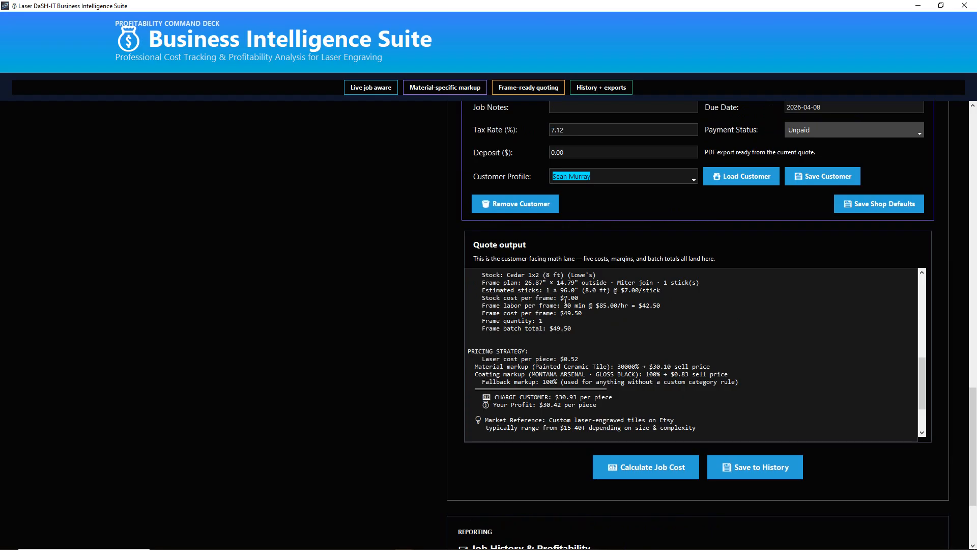
scroll(606, 352, "down", 5)
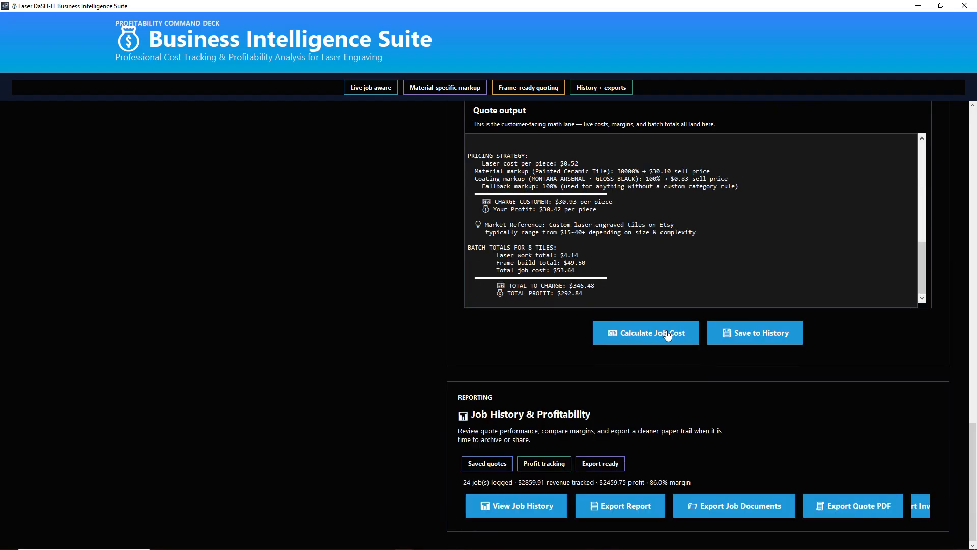
Step: Export the job documents into a new folder named demo34 inside 3D Objects
left_click(713, 511)
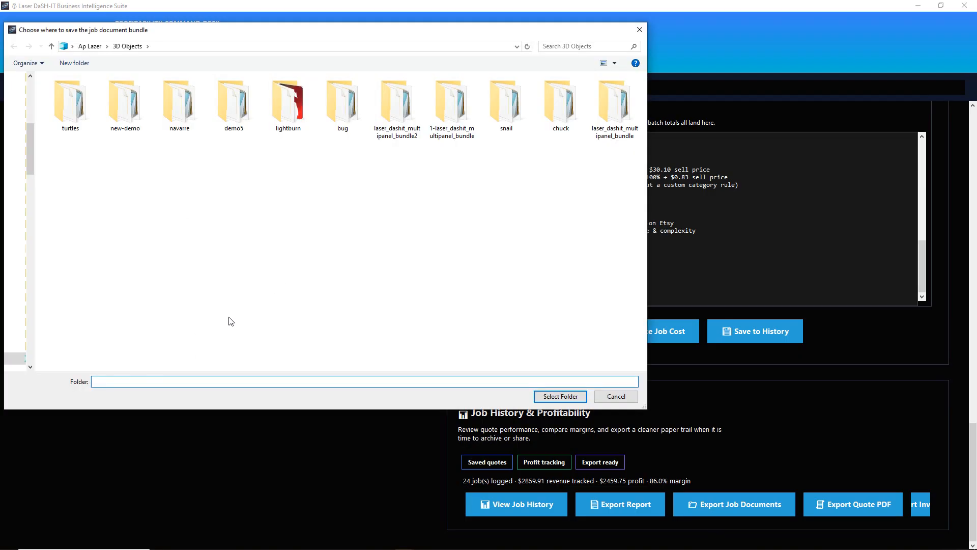
right_click(239, 290)
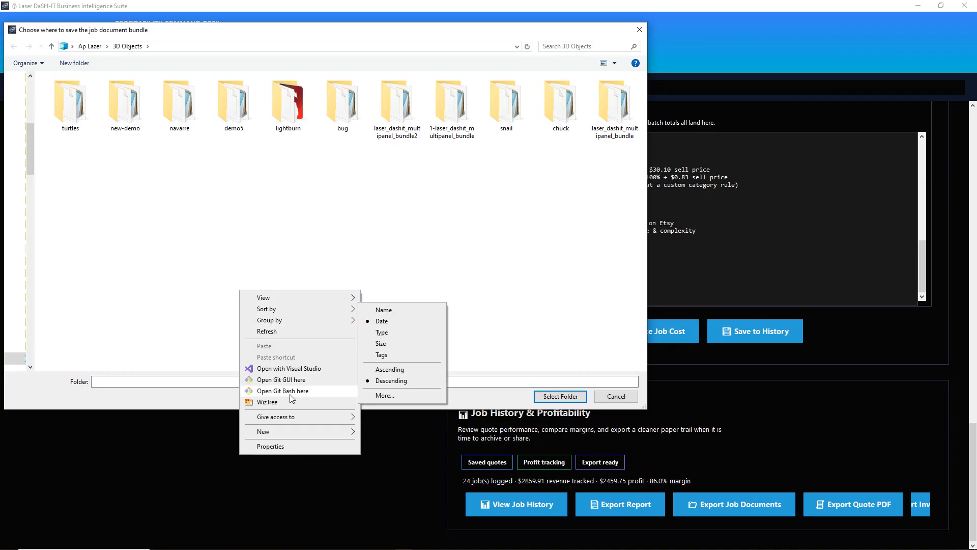
mouse_move(302, 432)
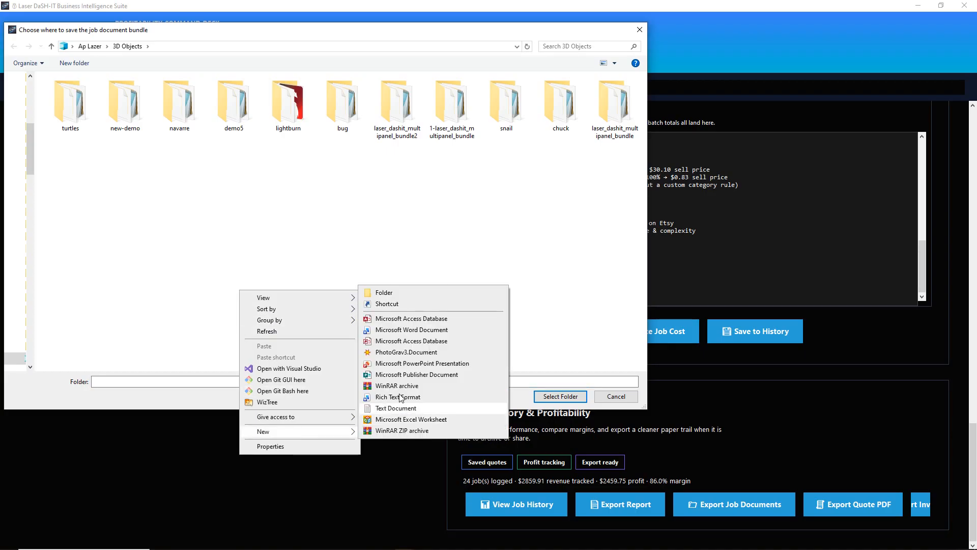
left_click(383, 292)
type("demo34")
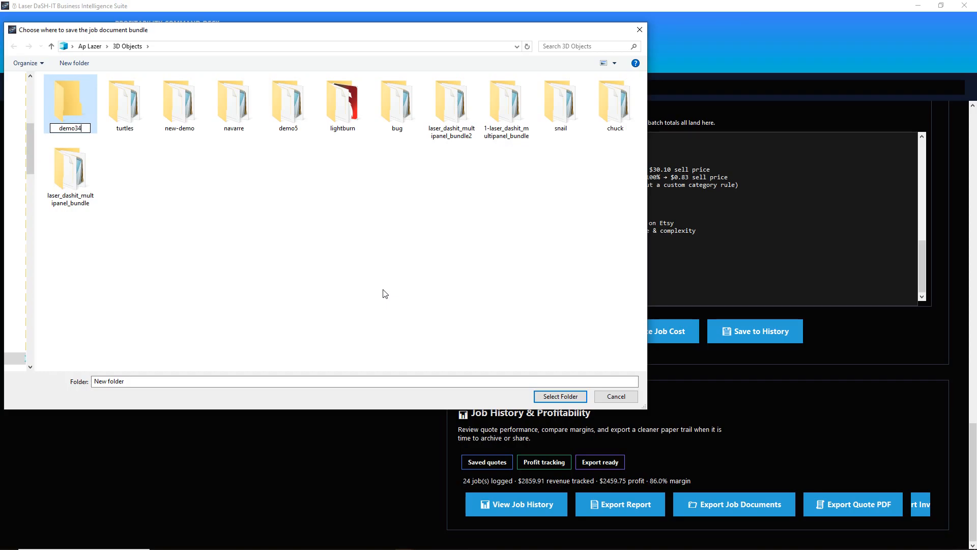
key("Return")
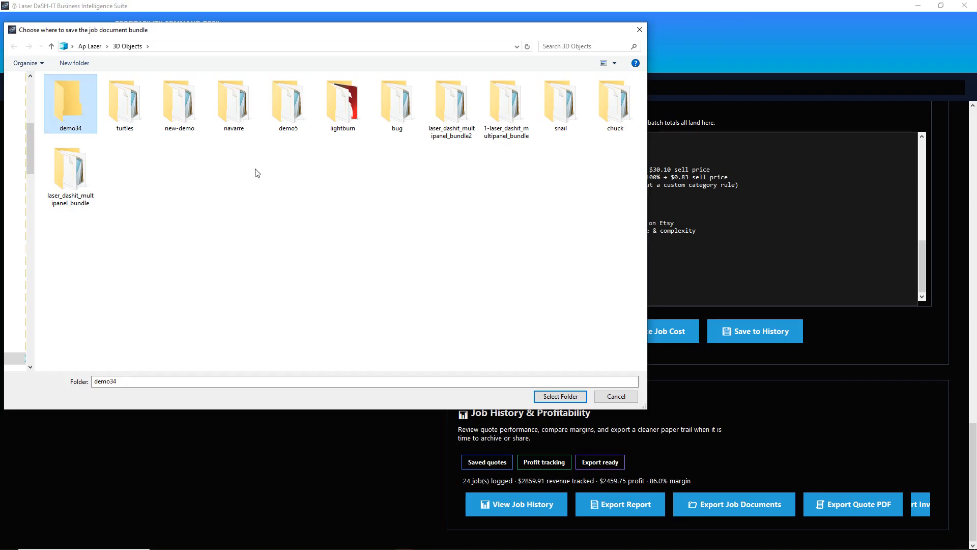
left_click(555, 396)
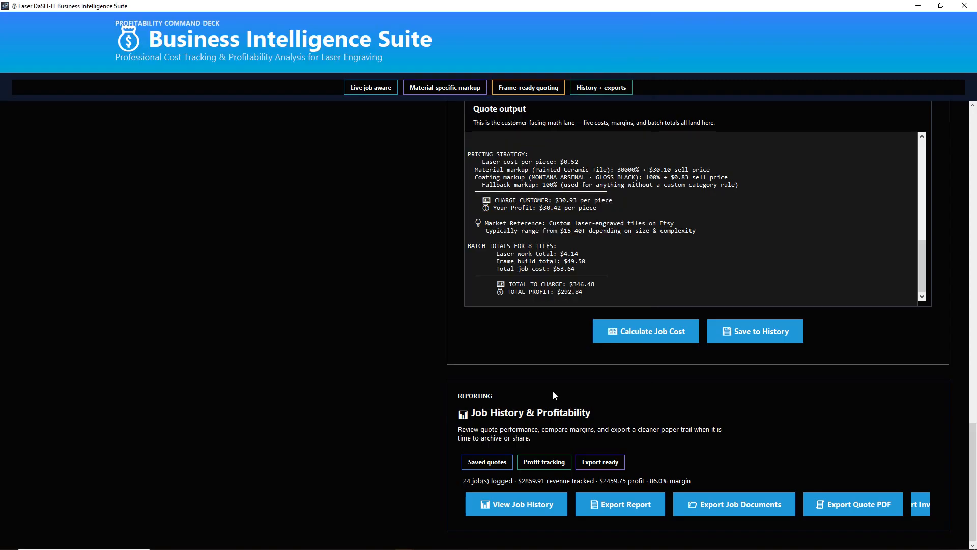
left_click(569, 350)
Step: Switch to the 3D Objects folder in File Explorer and extract demo34.zip into the demo34 folder
left_click(918, 5)
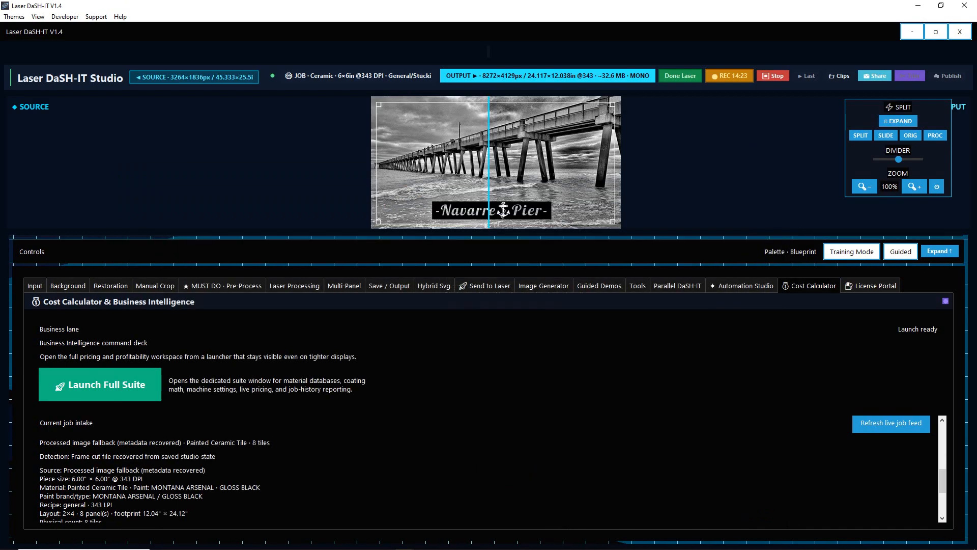
mouse_move(185, 544)
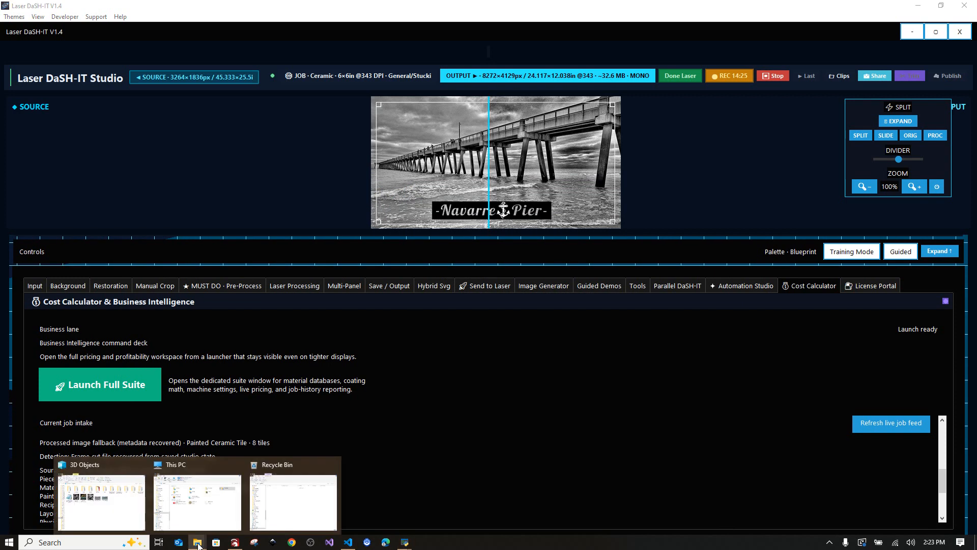
left_click(107, 508)
left_click(425, 235)
right_click(422, 244)
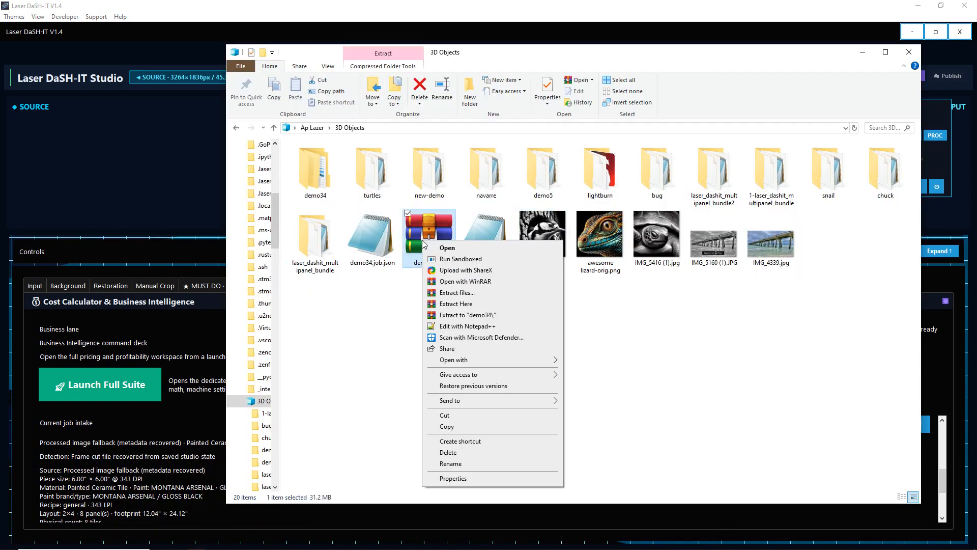
left_click(472, 316)
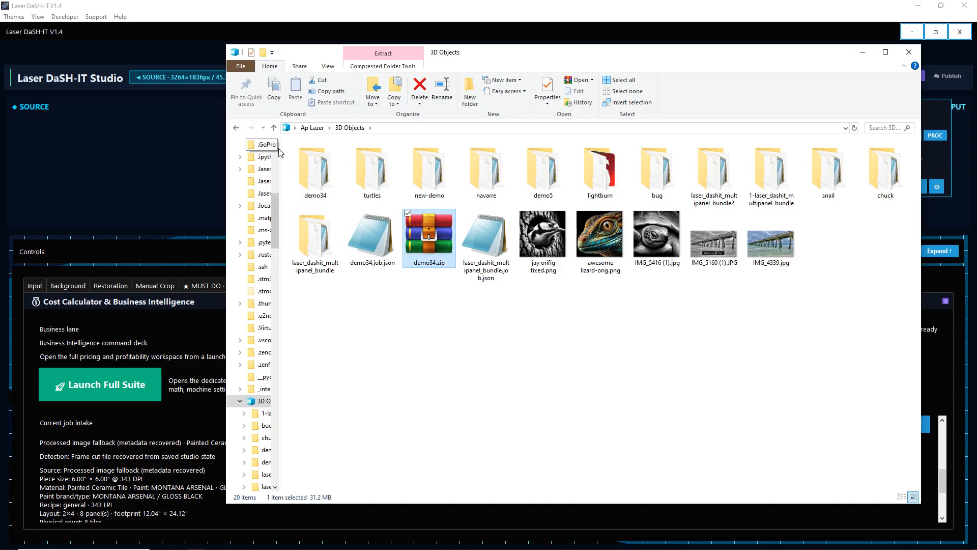
Step: Open the cut list PDF from the processed-image job folder inside demo34 and read through its framing summary and cut pieces
double_click(314, 170)
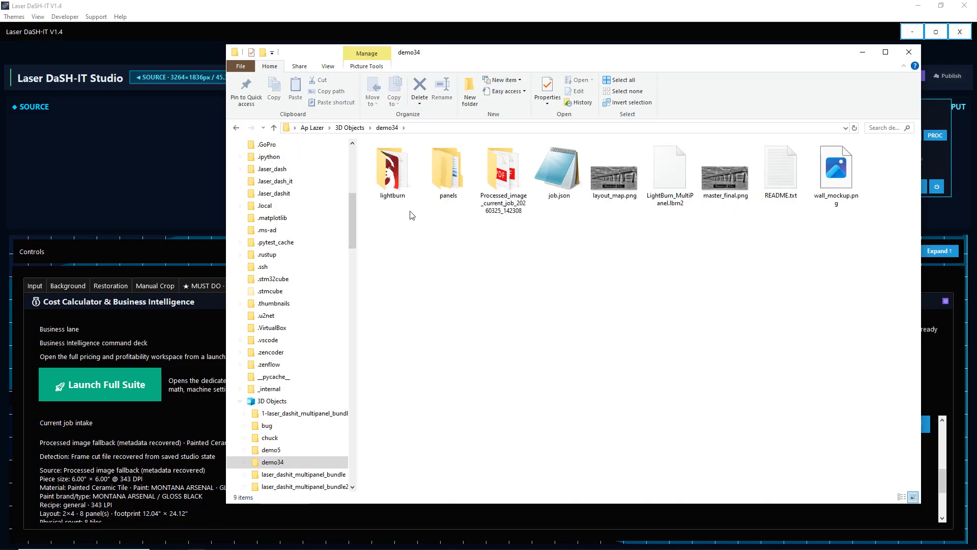
double_click(501, 170)
left_click(387, 179)
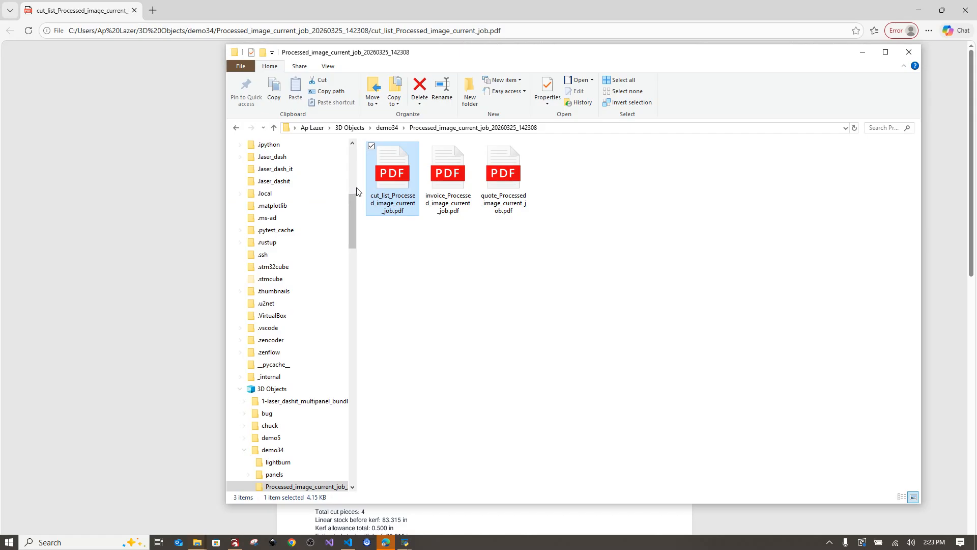
left_click_drag(358, 229, 260, 230)
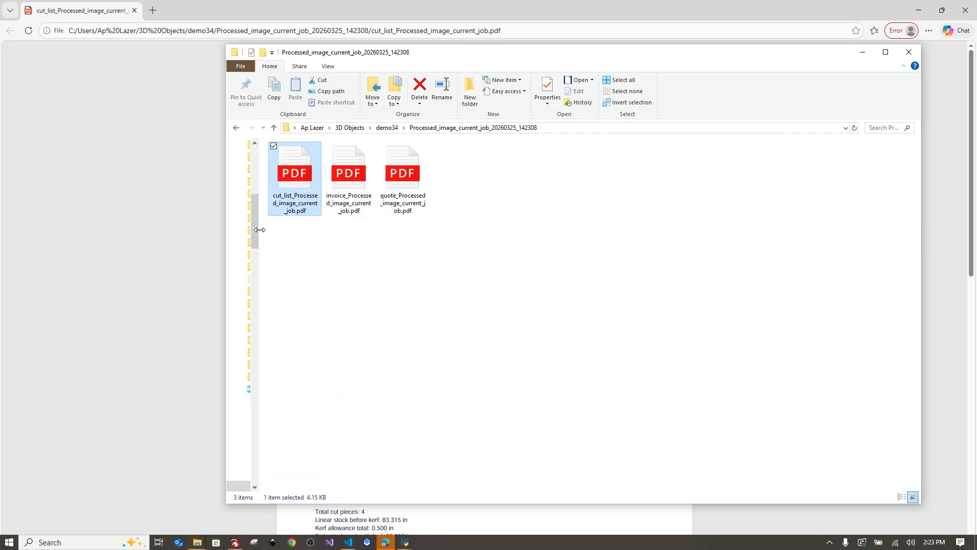
left_click(193, 212)
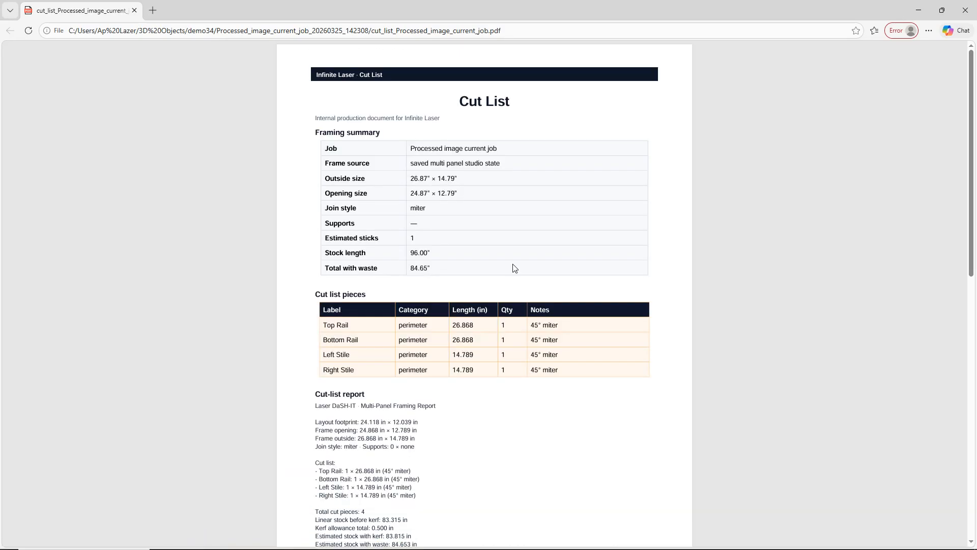
scroll(514, 268, "down", 7)
scroll(515, 268, "up", 7)
left_click(919, 10)
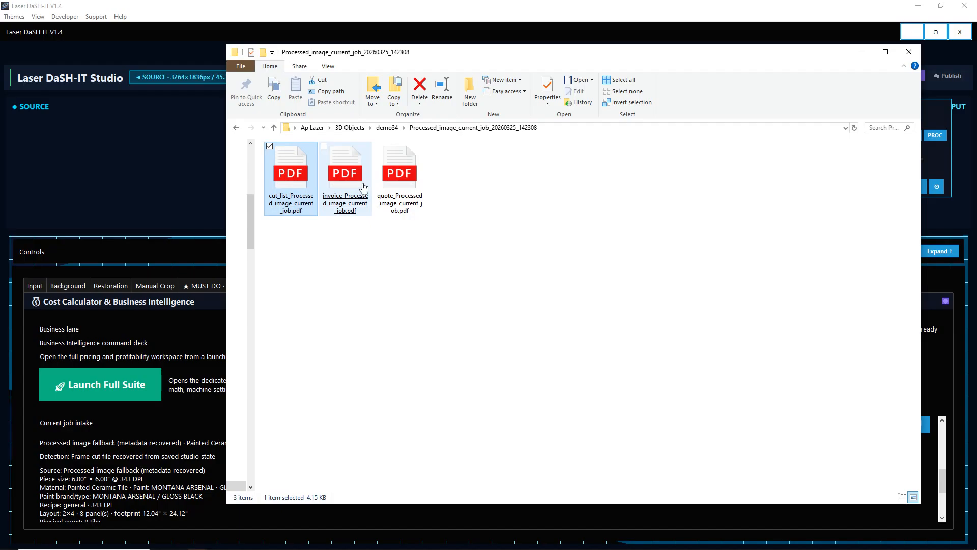
Step: Open the job's invoice PDF, review its pricing summary and balance, and close the browser
left_click(361, 189)
double_click(361, 188)
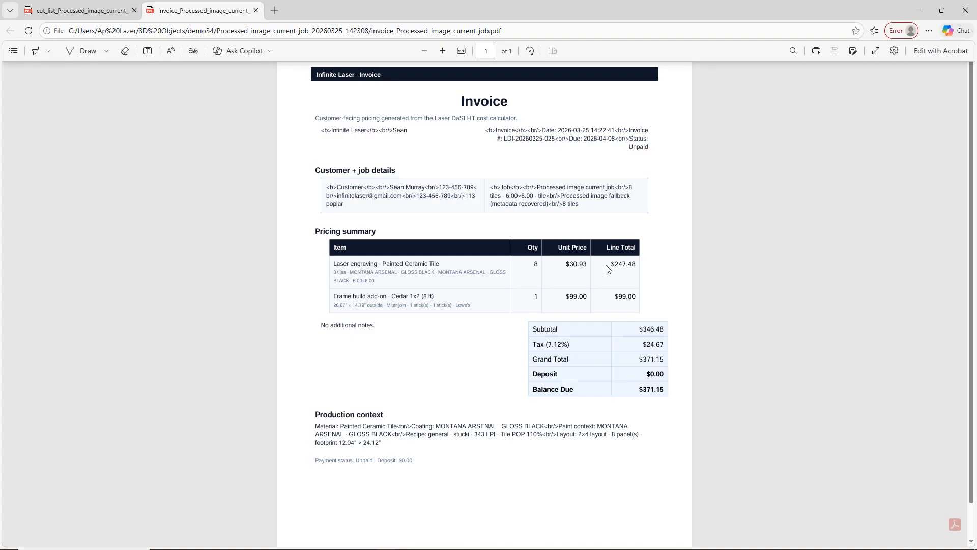
scroll(611, 268, "down", 2)
scroll(560, 260, "up", 2)
left_click(966, 10)
Step: Open the job's quote PDF, review its customer details and pricing, close it and return to Laser DaSH-IT
double_click(402, 176)
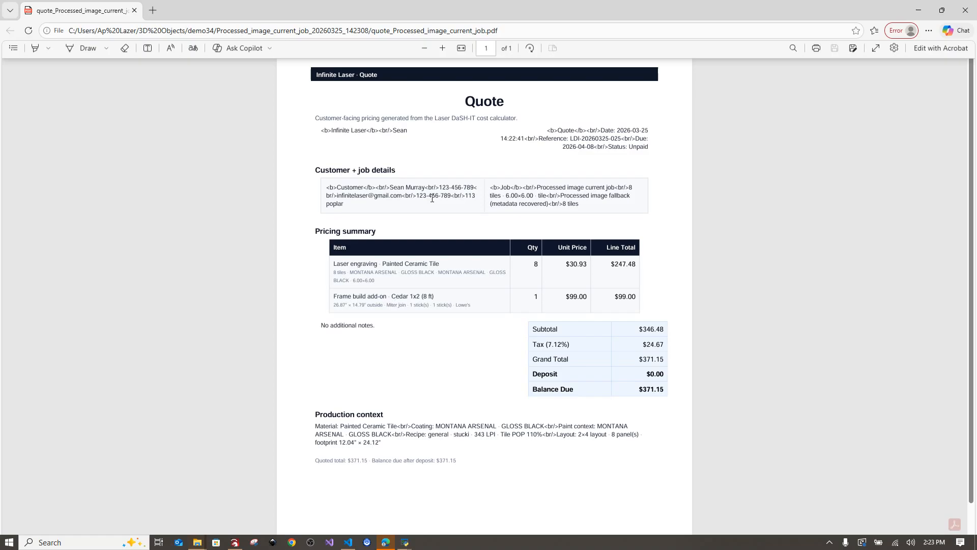
scroll(768, 124, "down", 1)
scroll(768, 123, "up", 1)
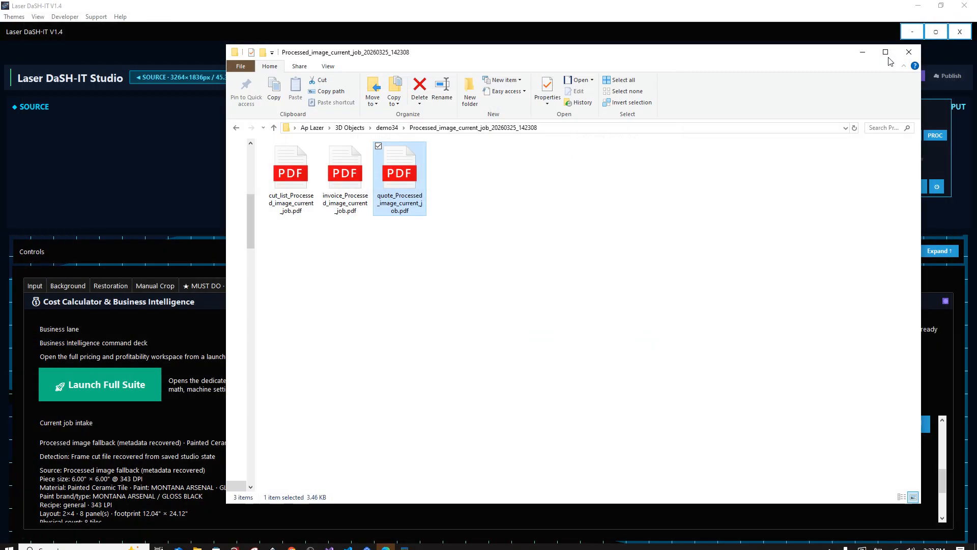
left_click(965, 11)
left_click(182, 115)
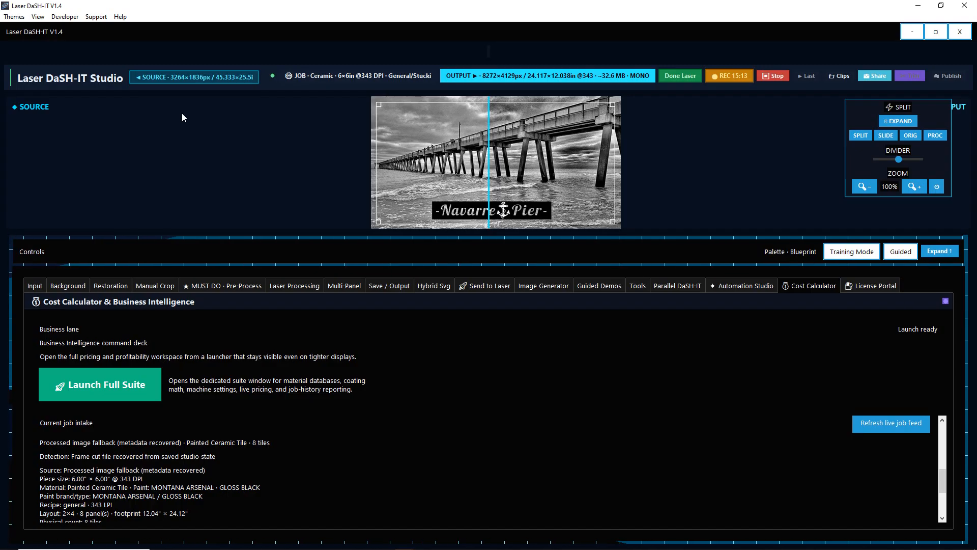
Step: Switch to LightBurn and browse for a project in the demo34 folder, showing all supported file types
mouse_move(277, 546)
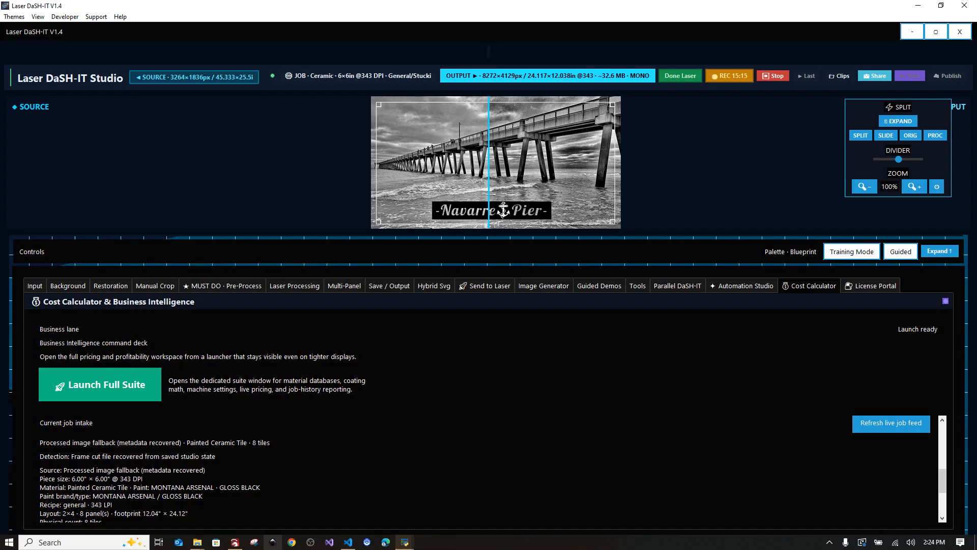
left_click(236, 543)
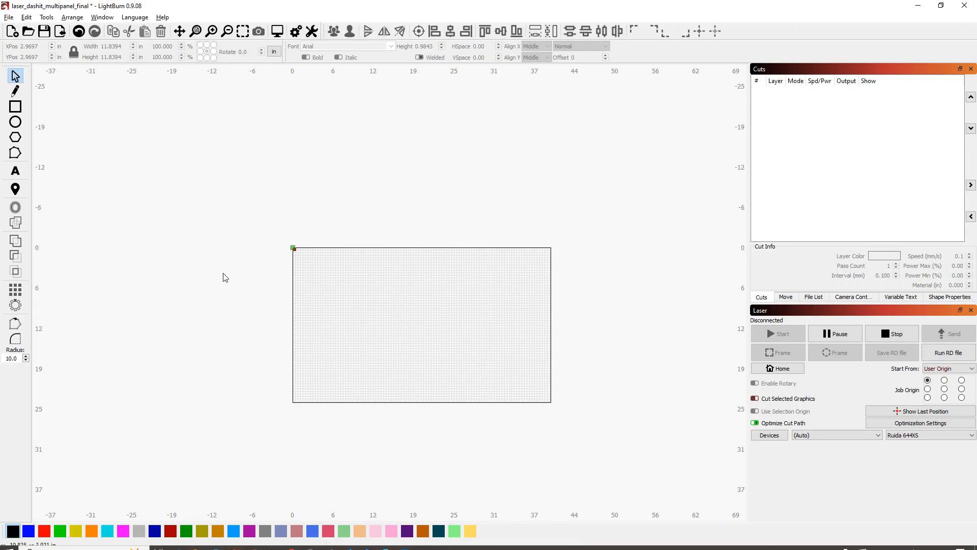
key("ctrl+o")
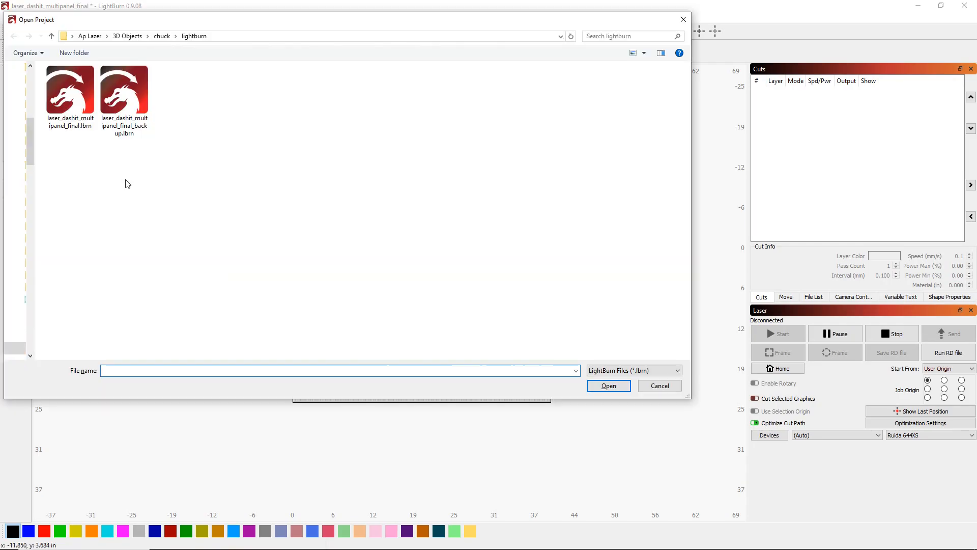
left_click(128, 35)
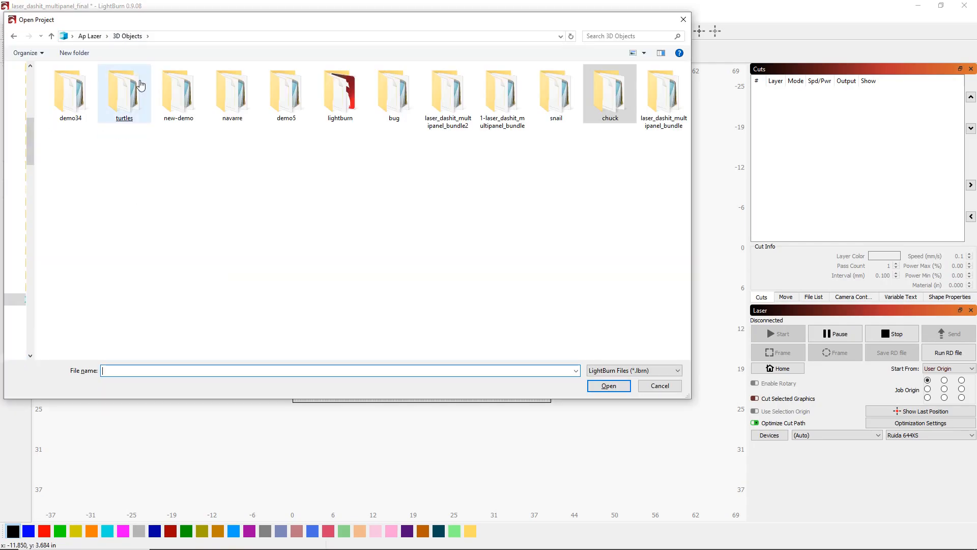
double_click(71, 90)
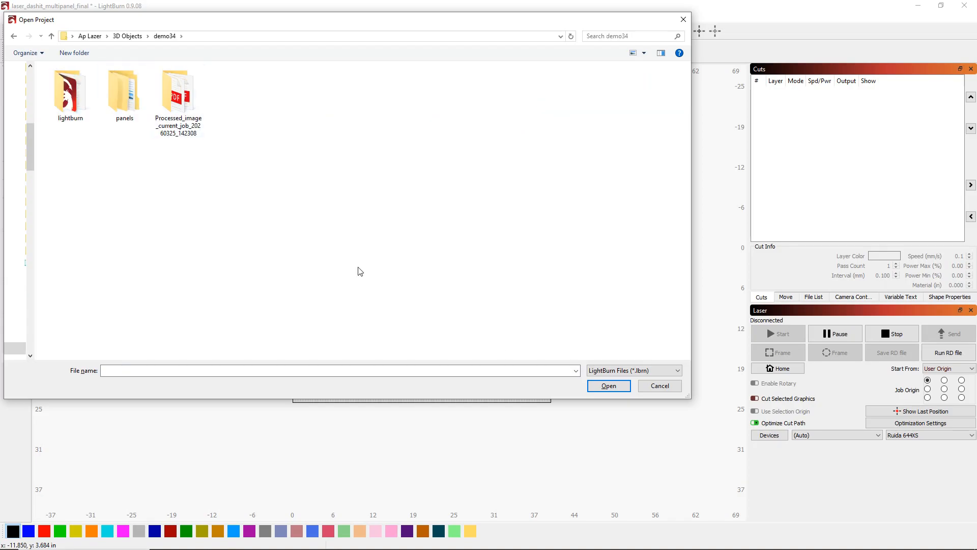
left_click(631, 370)
left_click(623, 390)
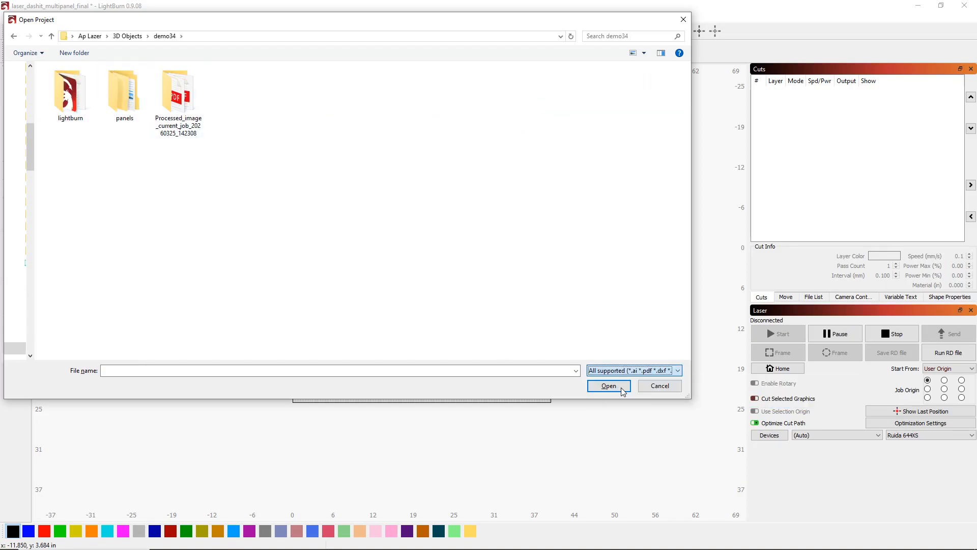
Step: Look through the exported panel files in the lightburn_svg and final subfolders of demo34's panels folder
double_click(126, 74)
double_click(125, 87)
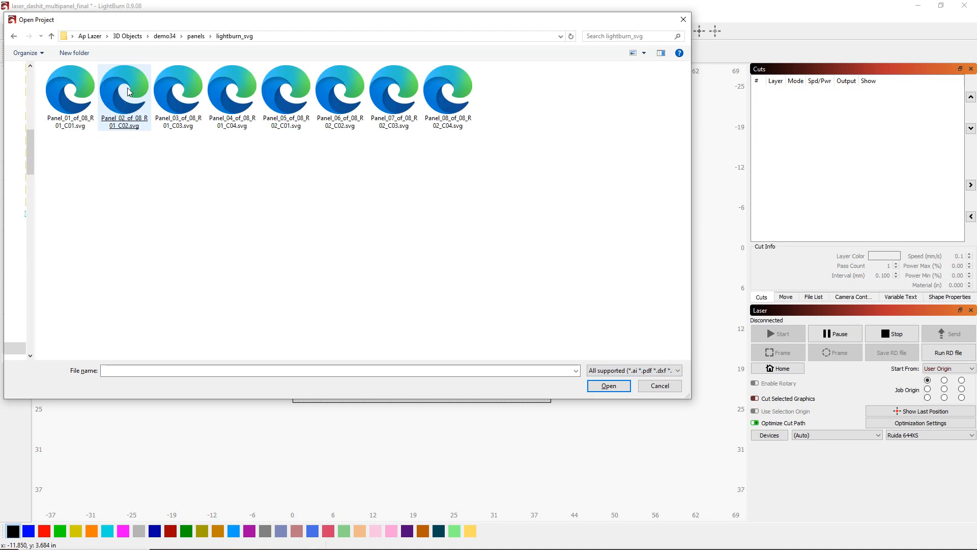
left_click(51, 36)
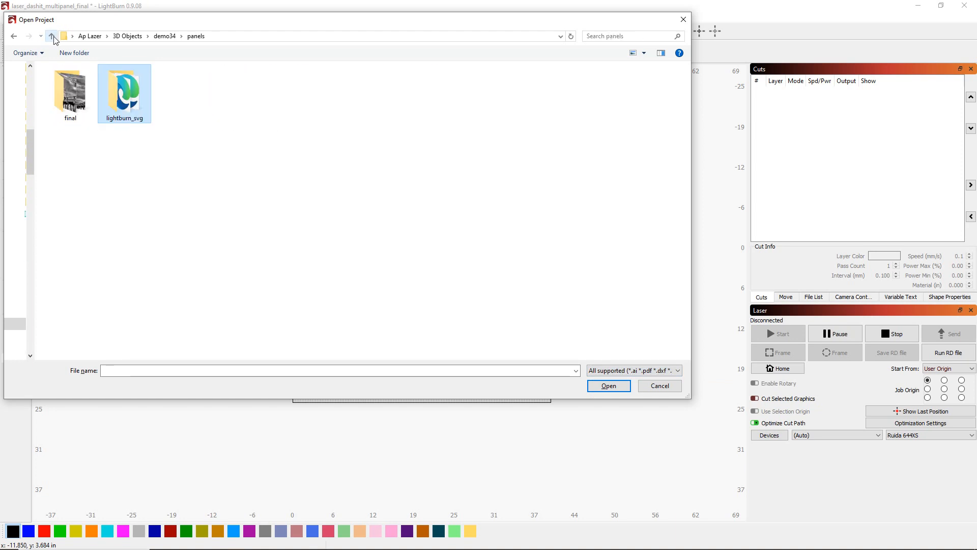
double_click(90, 98)
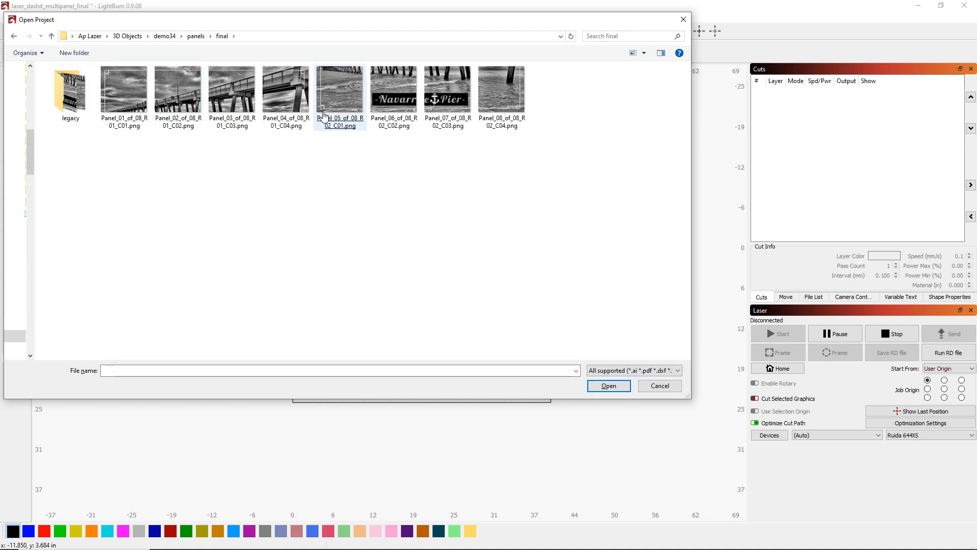
left_click(52, 36)
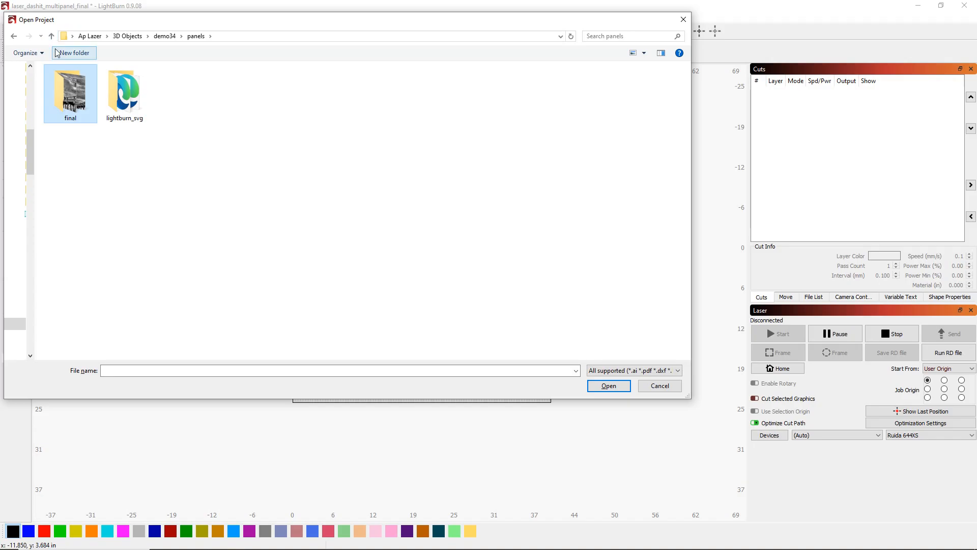
Step: Open the laser_dashit_multipanel_final.lbrn project from demo34's lightburn folder
left_click(164, 37)
double_click(96, 90)
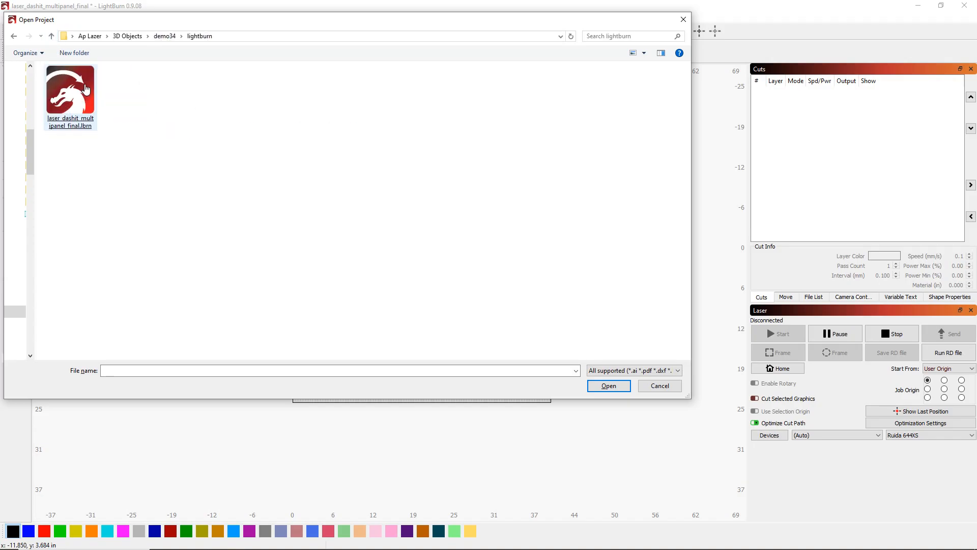
left_click(90, 90)
double_click(90, 89)
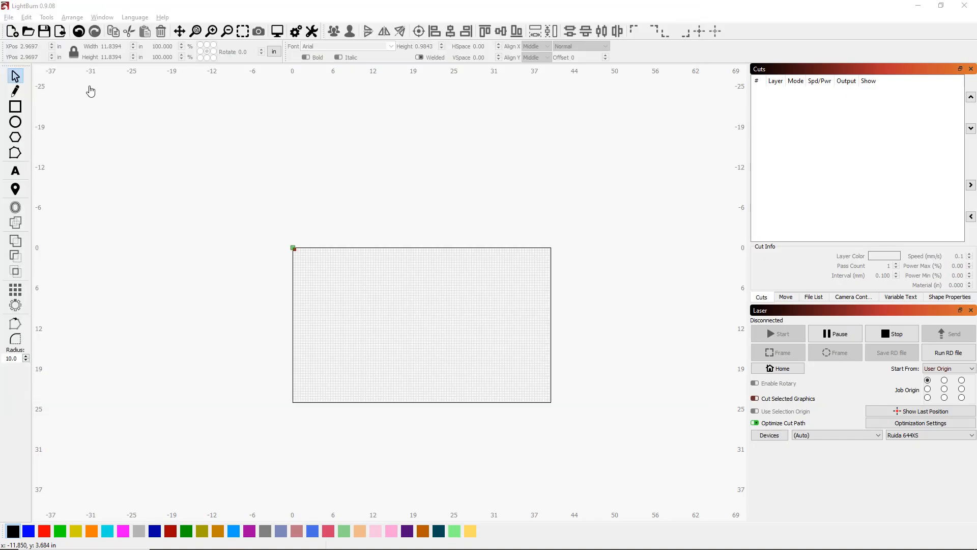
Step: Inspect the cut settings of the mural's first image layer, C00, and close them without changes
scroll(400, 265, "up", 5)
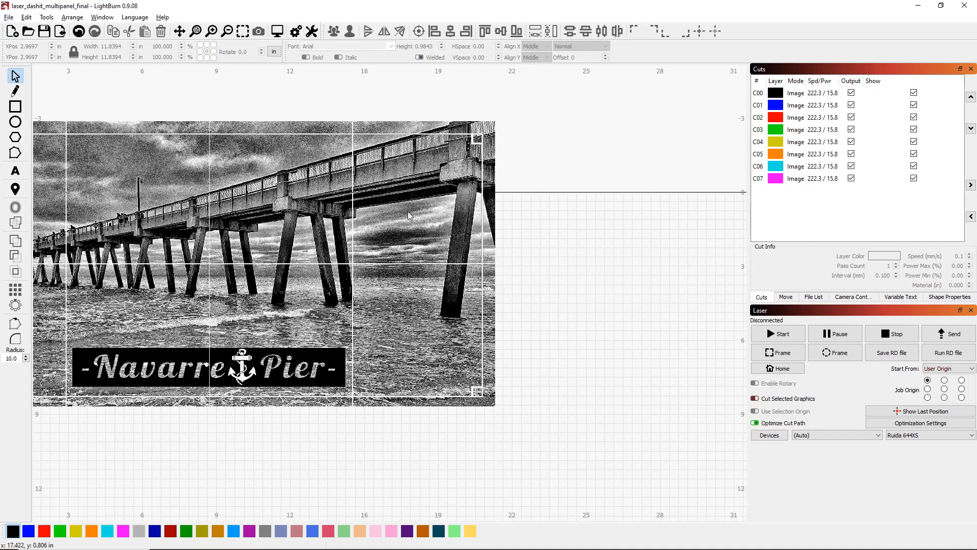
scroll(411, 216, "up", 2)
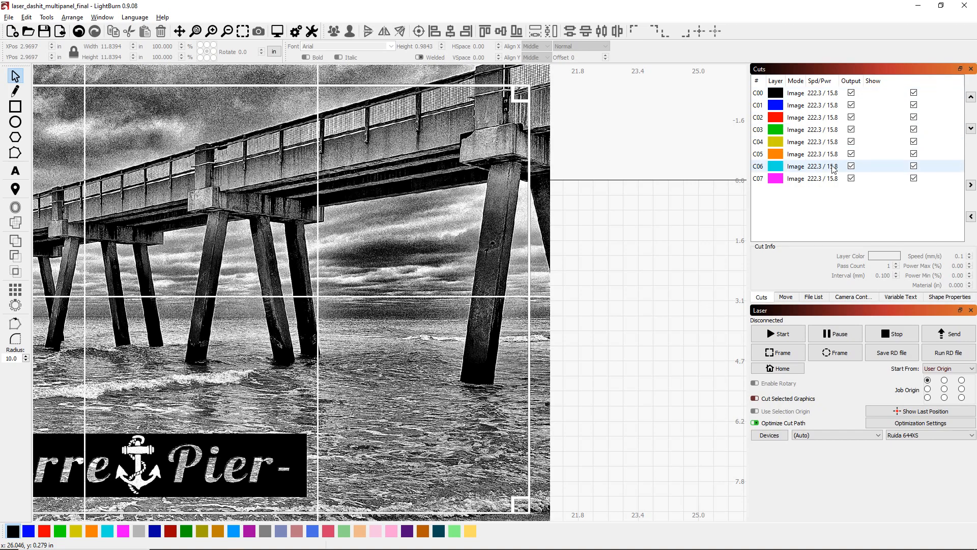
double_click(820, 93)
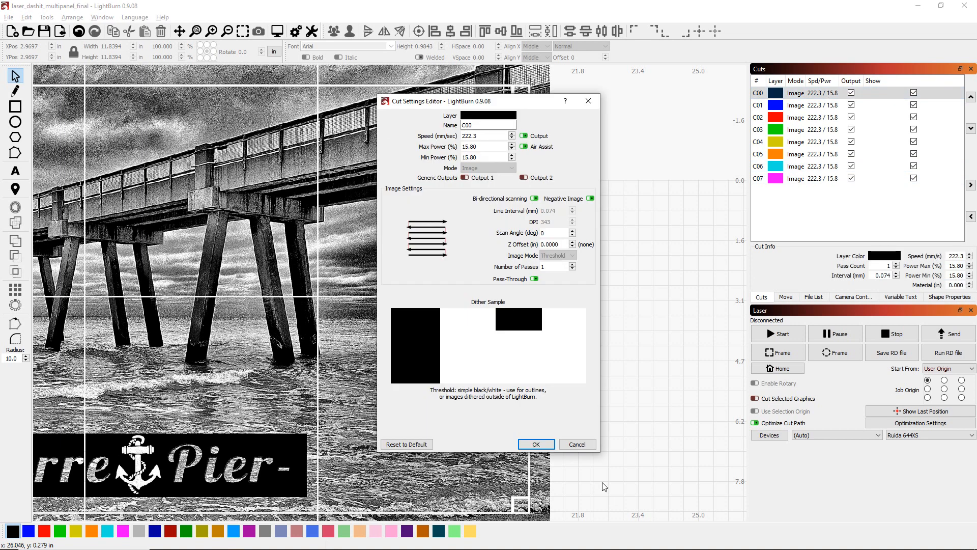
left_click(577, 444)
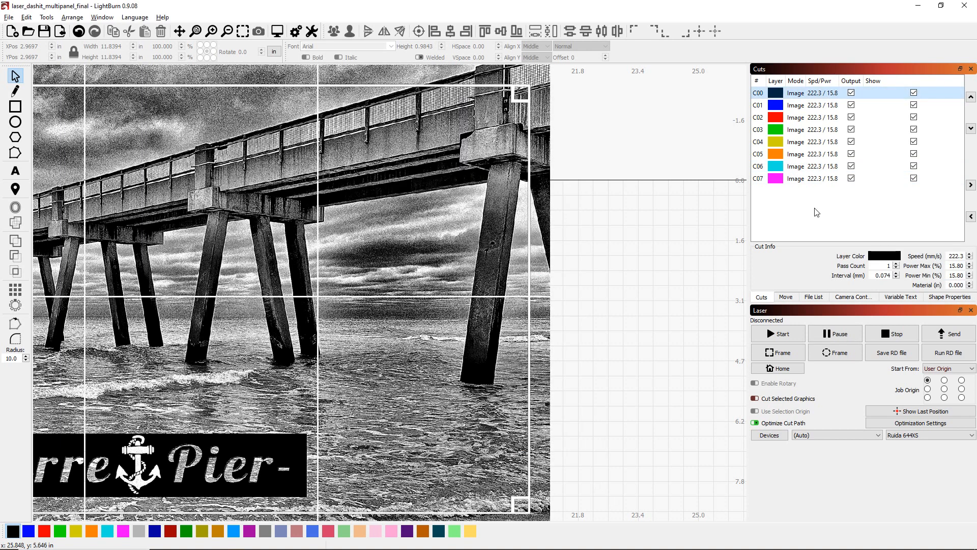
Step: Examine the assembled Navarre Pier mural's dither detail, panel seams, border and lettering, both close up and as a whole
scroll(658, 255, "down", 2)
scroll(374, 236, "up", 4)
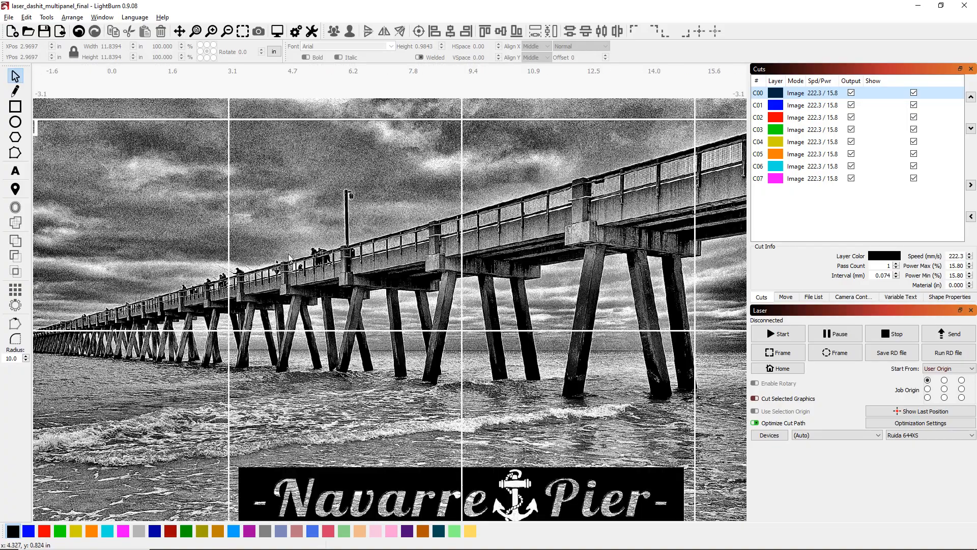
scroll(390, 319, "up", 2)
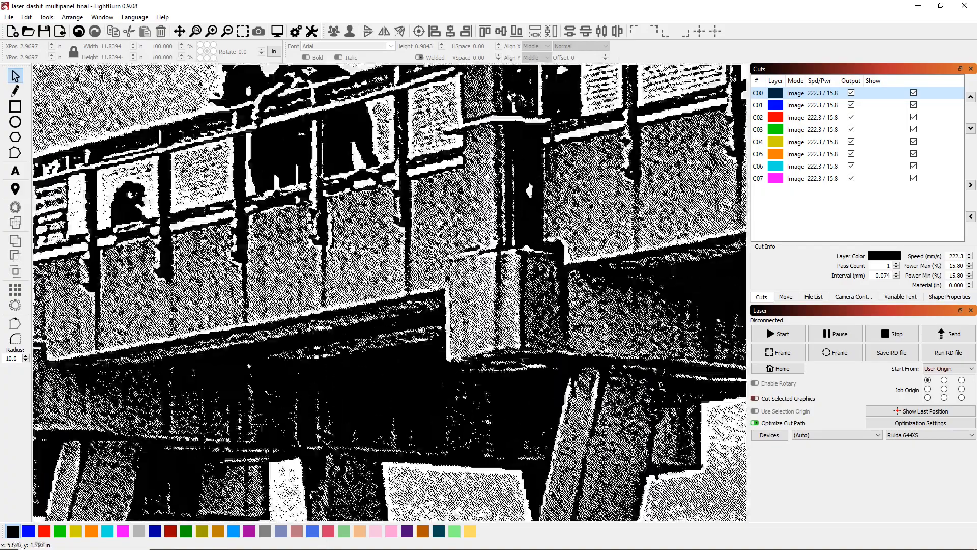
scroll(451, 346, "down", 1)
scroll(390, 315, "down", 5)
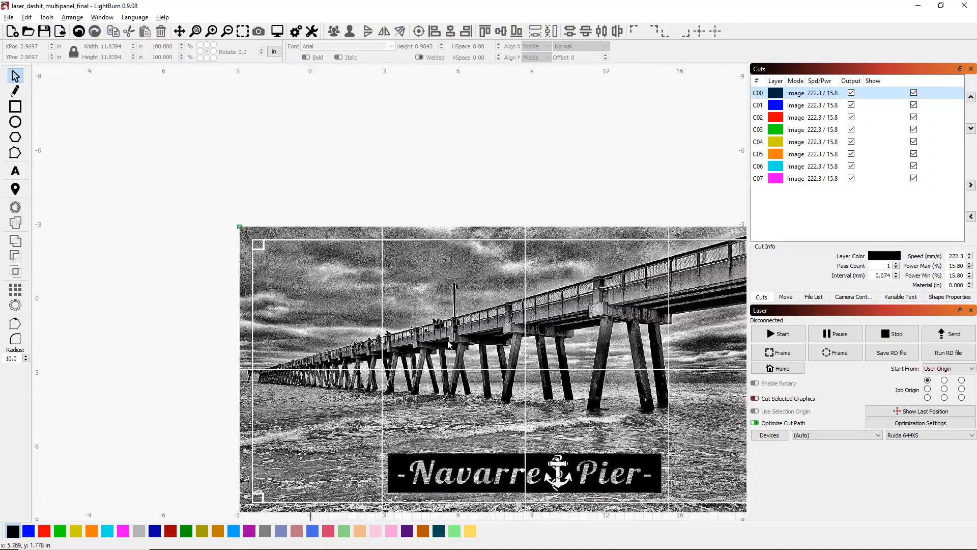
scroll(389, 315, "down", 1)
scroll(505, 387, "up", 4)
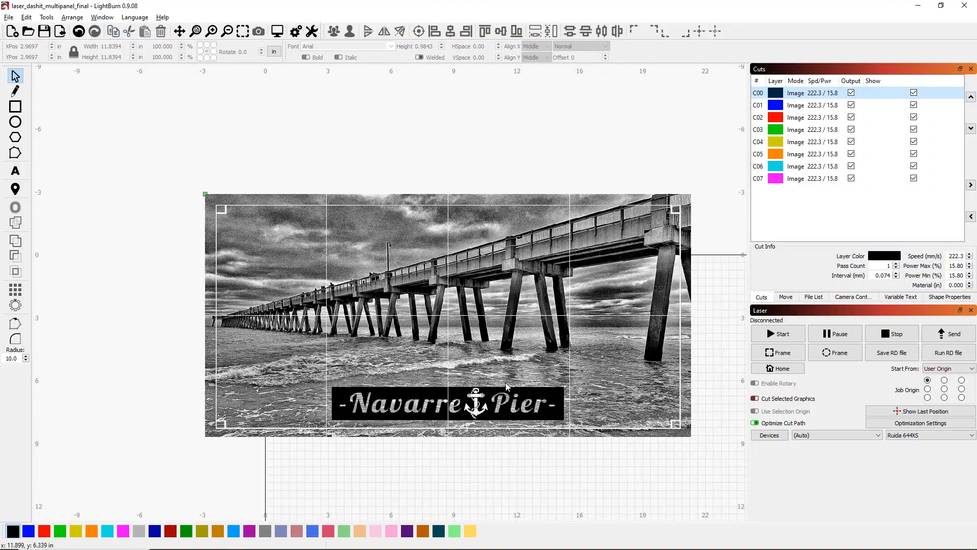
scroll(505, 387, "up", 2)
scroll(499, 382, "down", 1)
scroll(489, 375, "up", 1)
scroll(487, 376, "up", 1)
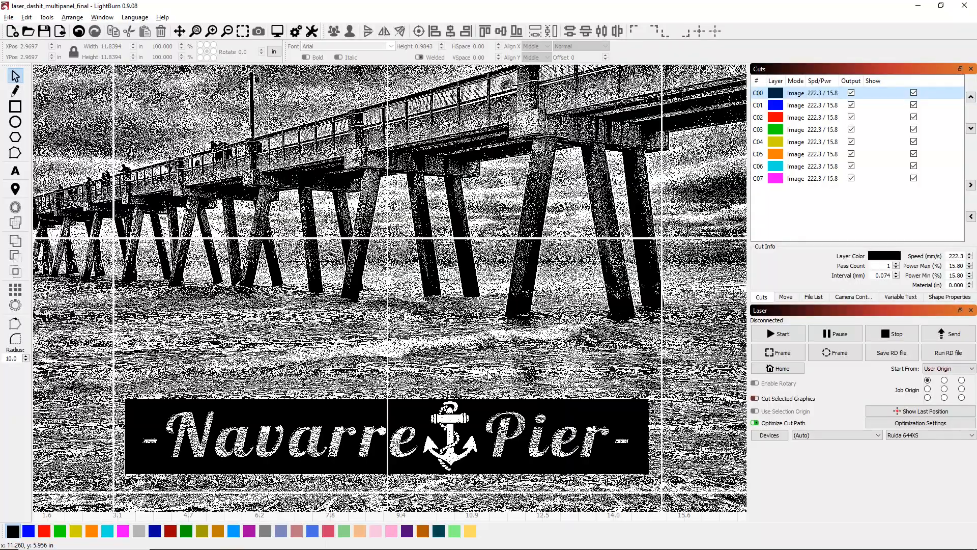
scroll(490, 376, "up", 2)
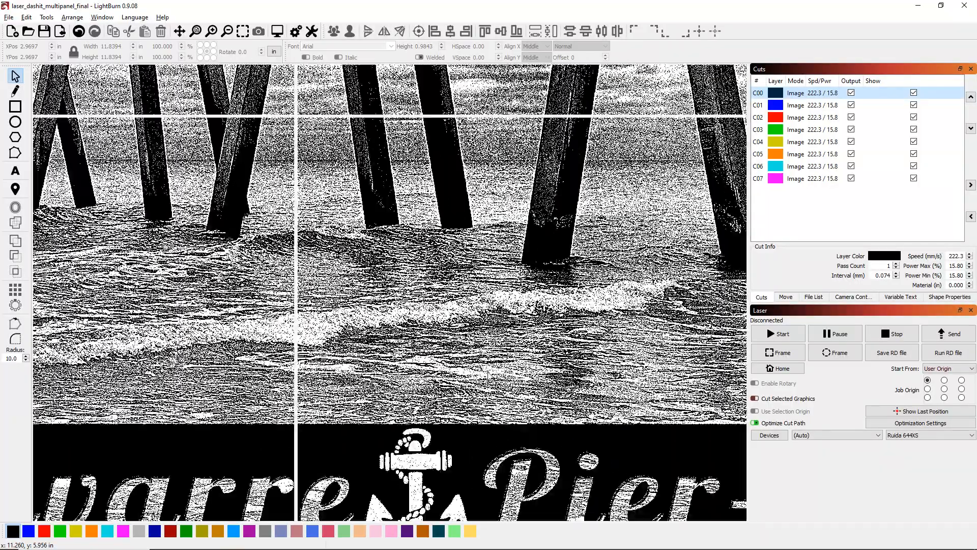
scroll(488, 376, "up", 2)
scroll(488, 375, "down", 5)
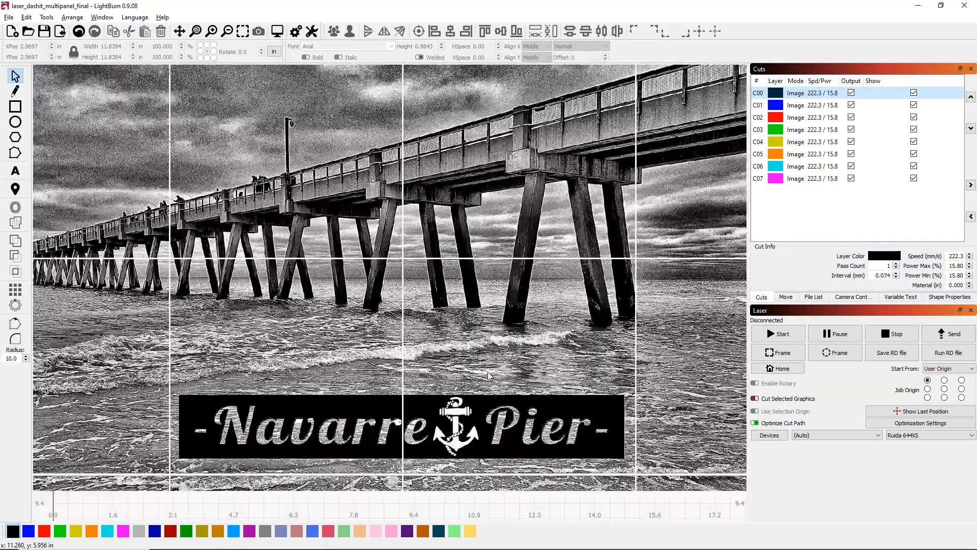
scroll(451, 337, "down", 2)
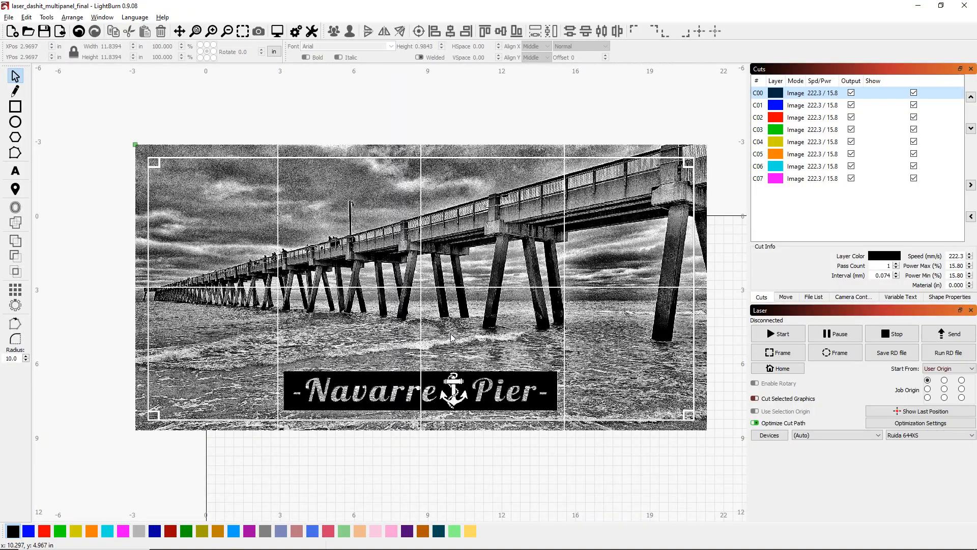
scroll(407, 224, "down", 1)
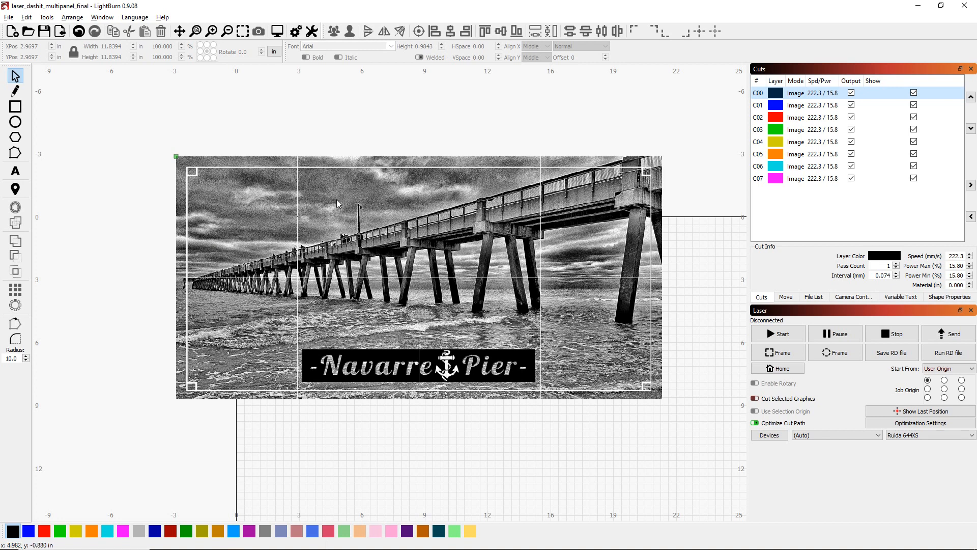
Step: Switch to Laser DaSH-IT and open the Laser Processing Studio with Painted Ceramic Tile as the material
mouse_move(404, 542)
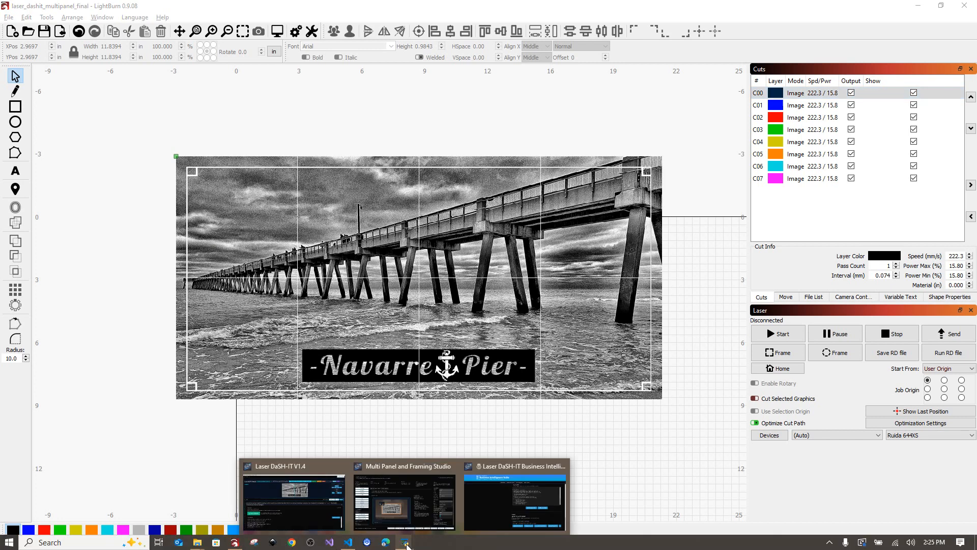
left_click(259, 488)
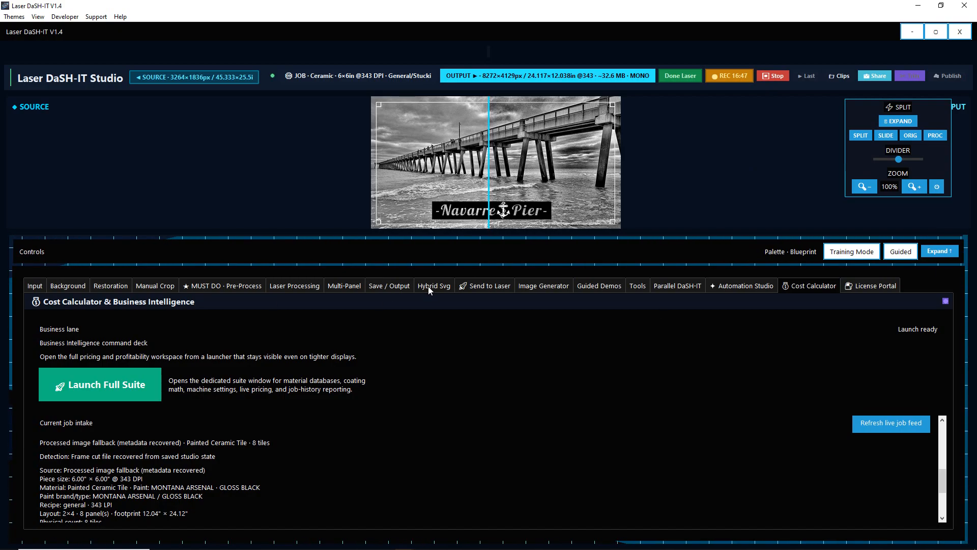
left_click(305, 288)
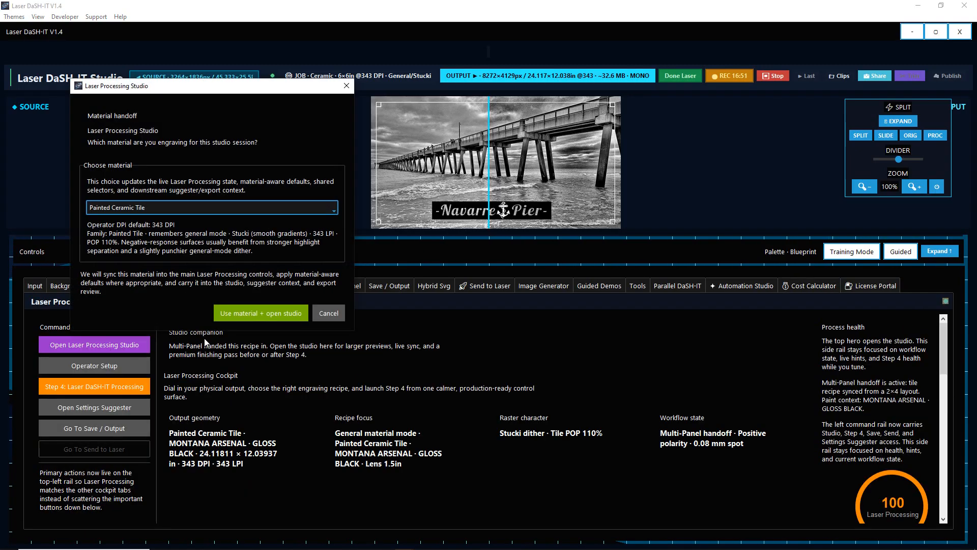
left_click(334, 210)
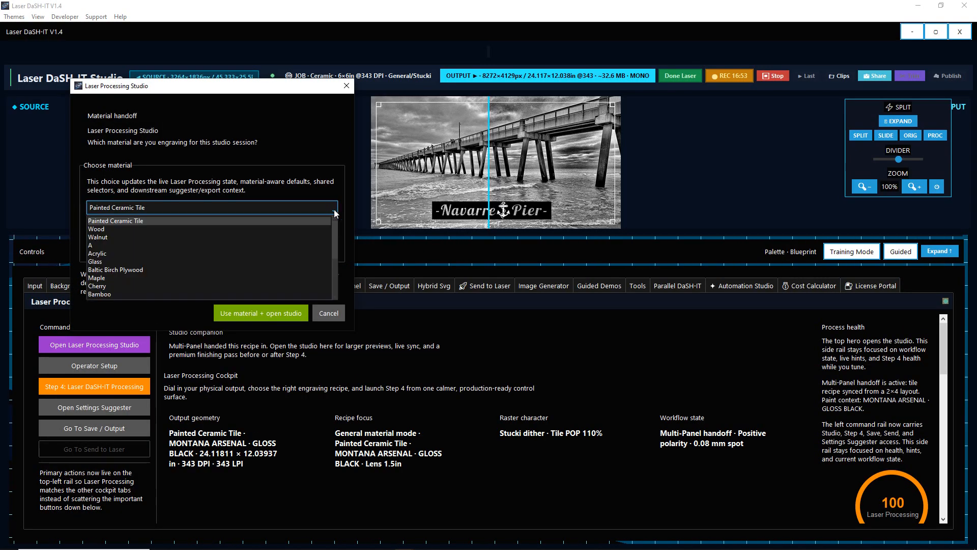
left_click(313, 222)
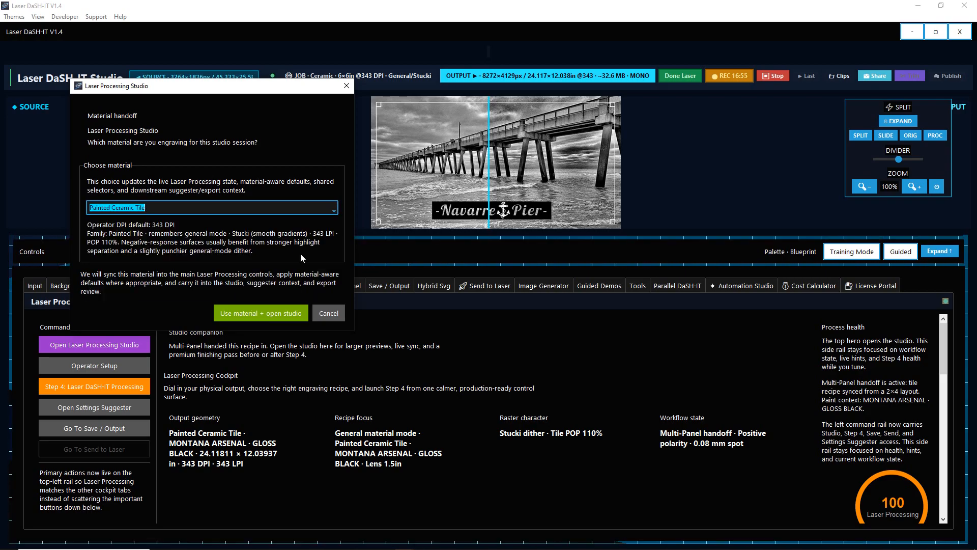
left_click(277, 313)
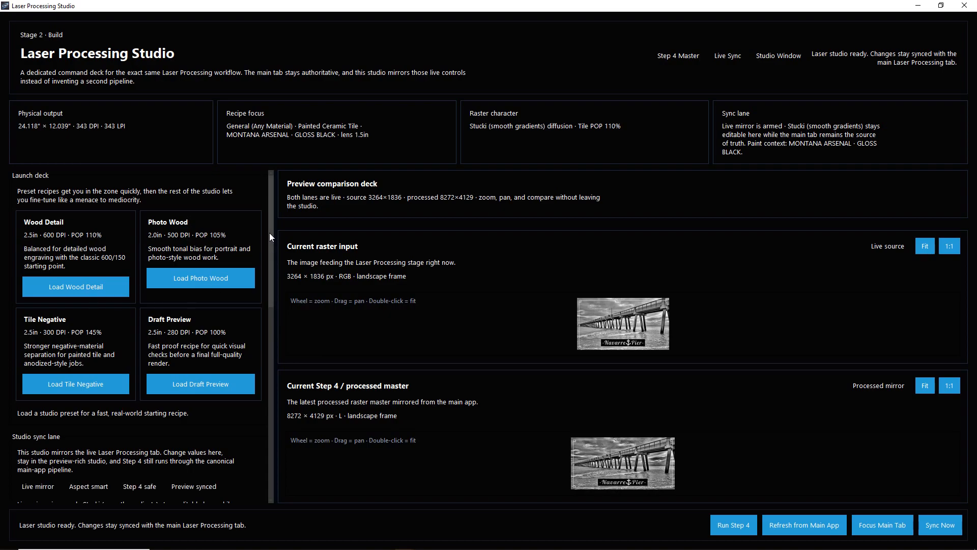
Step: Review the studio's sizing, paint, lens, recipe and dither settings, and view the processed master at 1:1
scroll(274, 215, "down", 5)
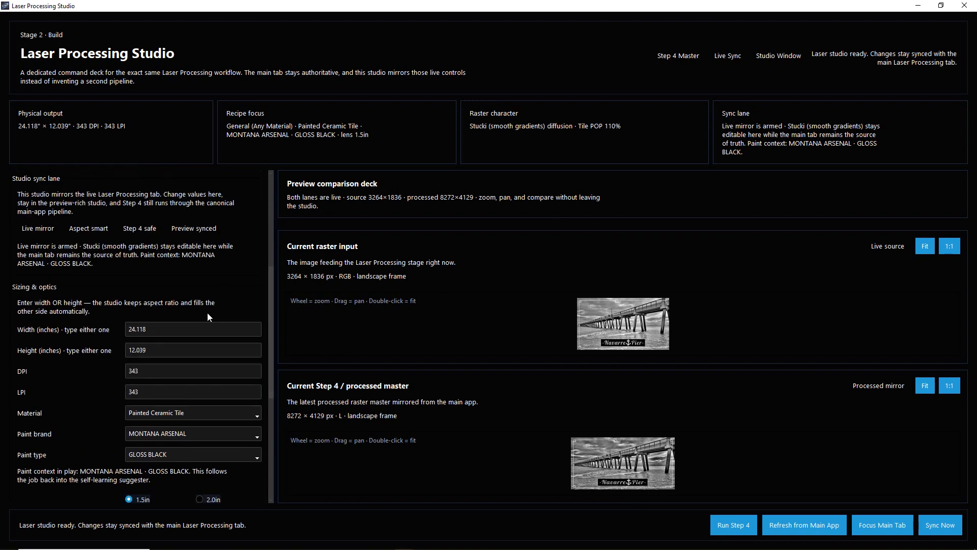
left_click(181, 374)
left_click_drag(271, 281, 280, 364)
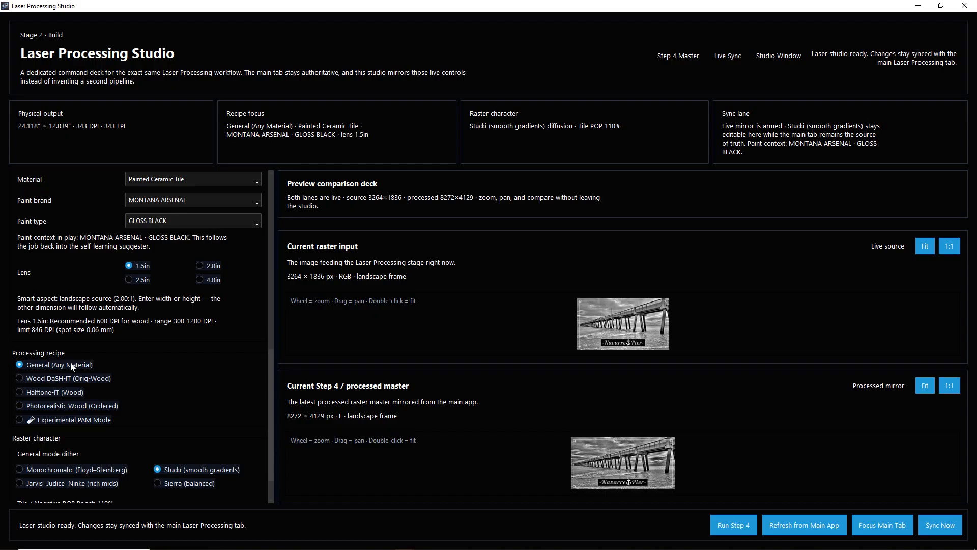
left_click_drag(271, 358, 276, 391)
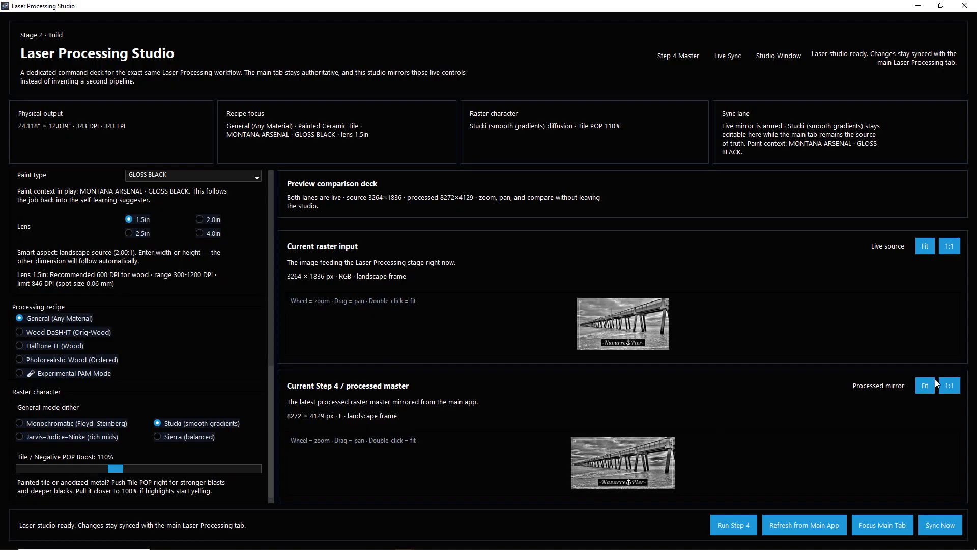
left_click(950, 387)
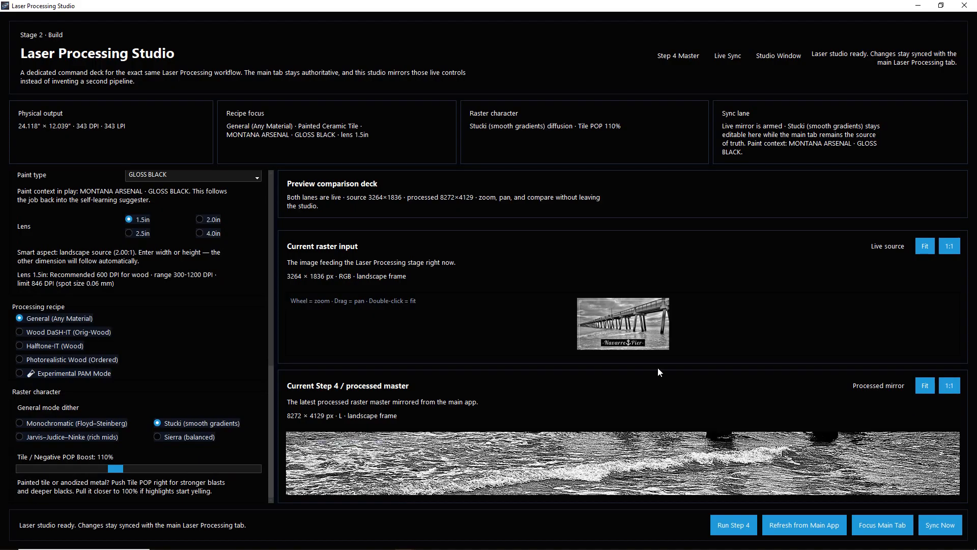